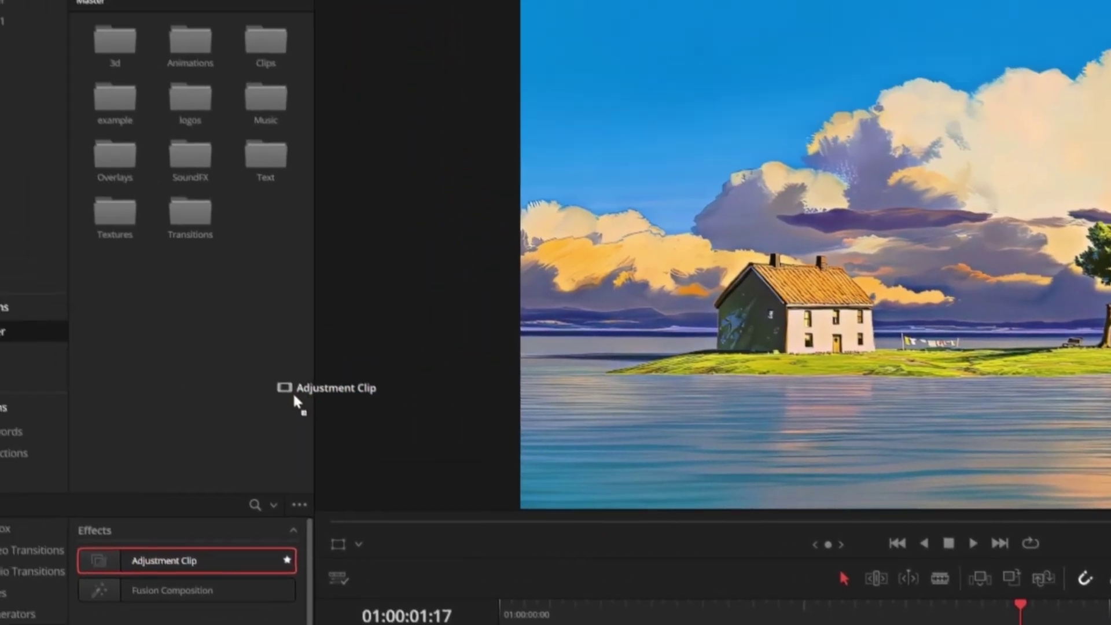
# Step: Add an Adjustment Clip from the effects library to Video 2 above the train and house clips
pyautogui.moveTo(293, 397); pyautogui.dragTo(298, 310)
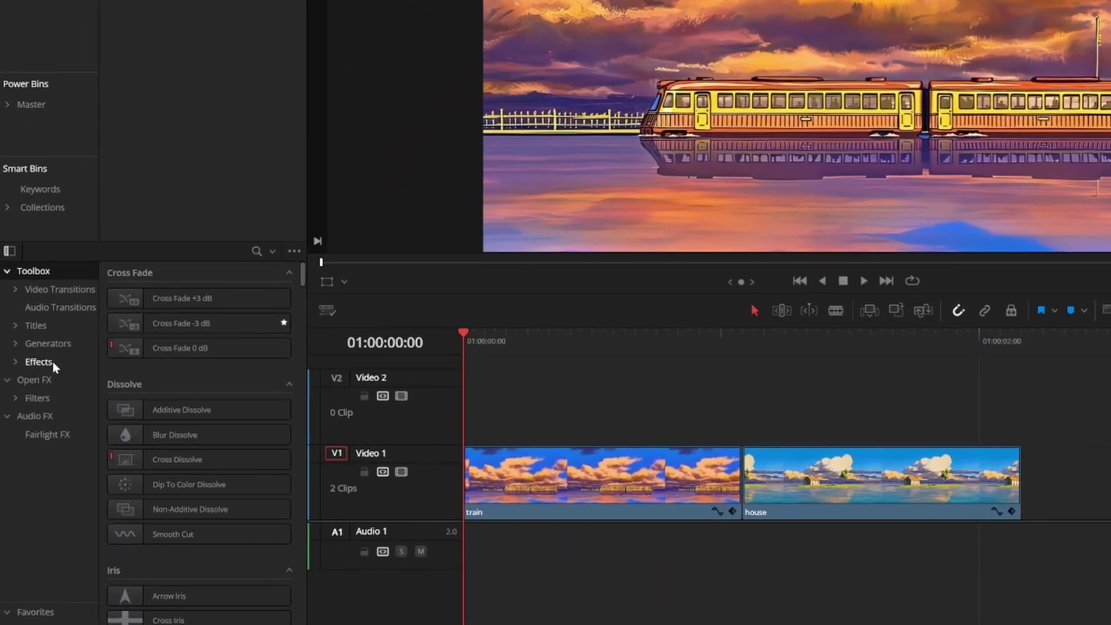
pyautogui.click(23, 395)
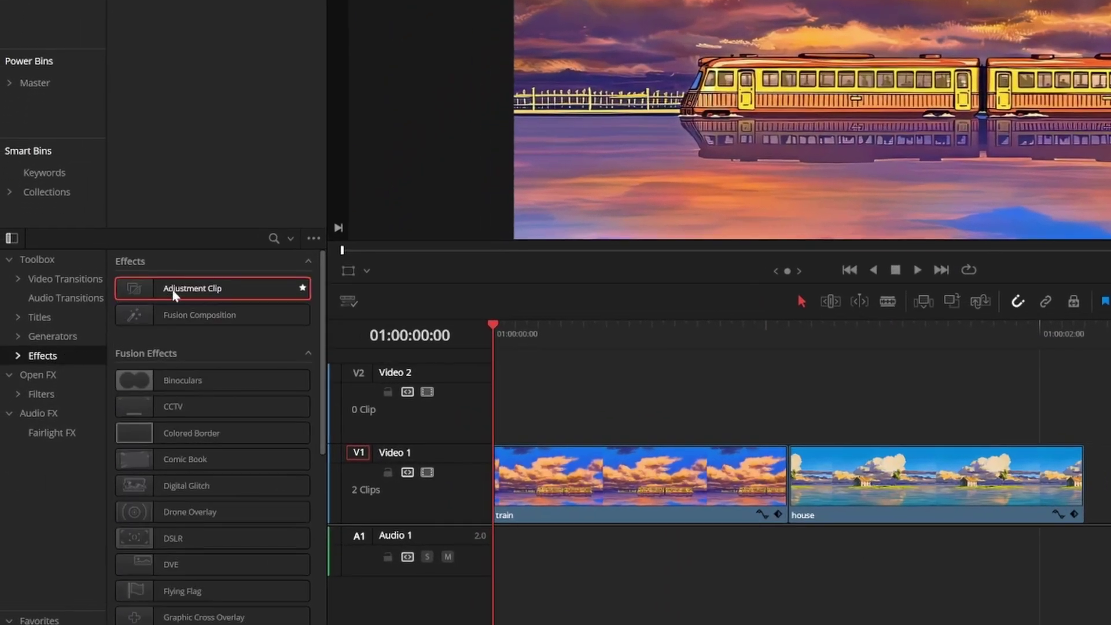
pyautogui.moveTo(168, 293); pyautogui.dragTo(548, 405)
# Step: Set the adjustment clip's duration to 16 frames and centre it over the cut between the train and house clips
pyautogui.rightClick(636, 414)
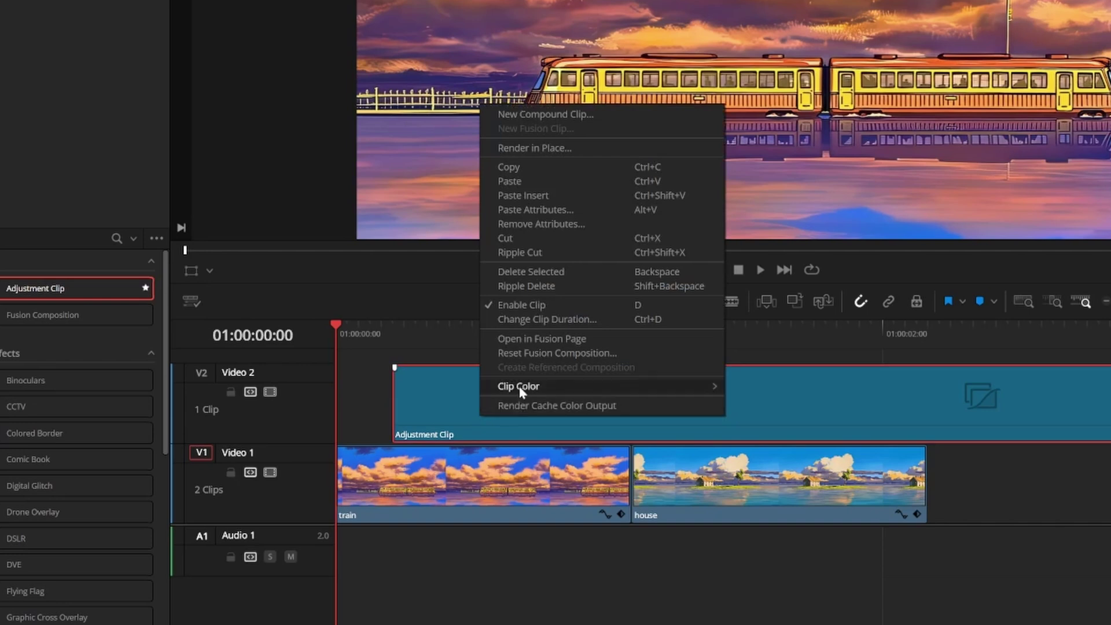
pyautogui.click(547, 319)
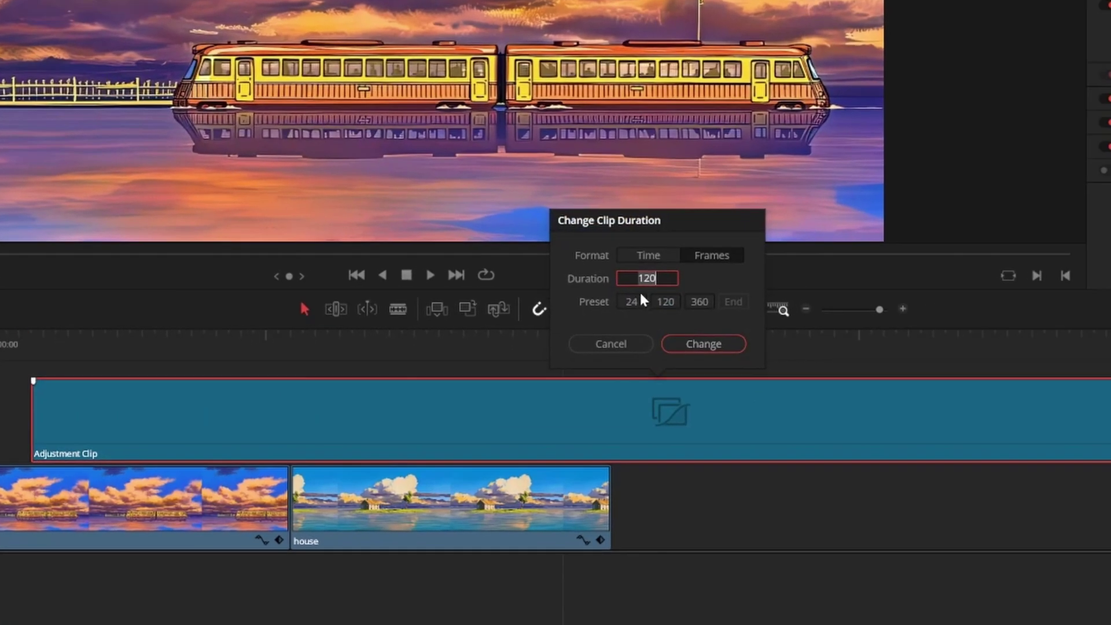
pyautogui.click(703, 344)
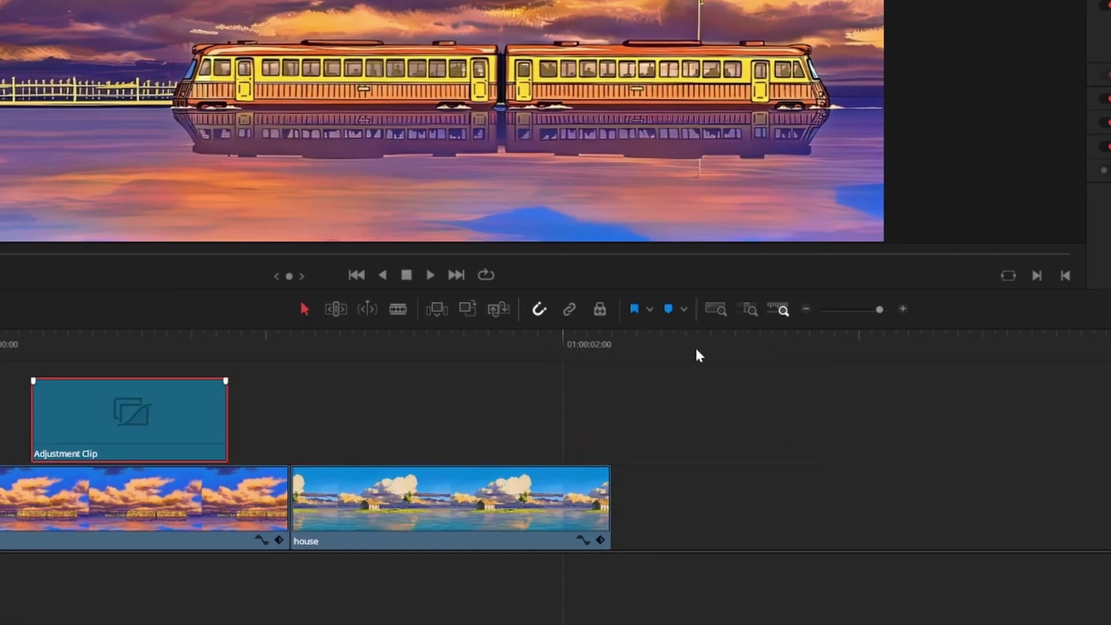
pyautogui.moveTo(294, 409); pyautogui.dragTo(603, 401)
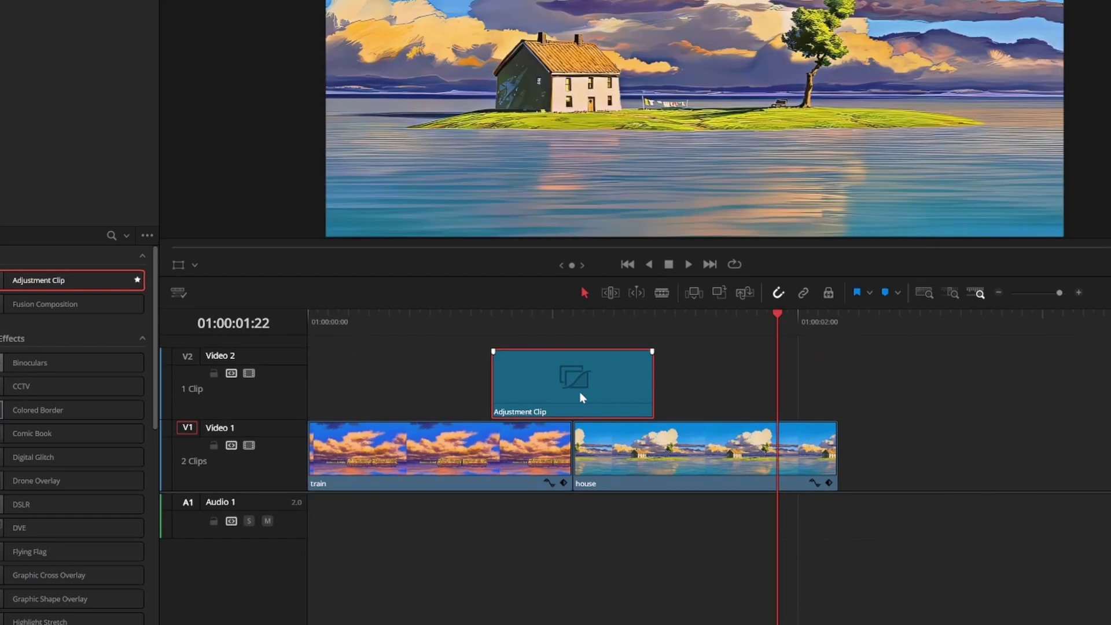
# Step: Open the adjustment clip in Fusion and add a Camera Shake node between MediaIn1 and MediaOut1
pyautogui.rightClick(579, 391)
pyautogui.click(632, 323)
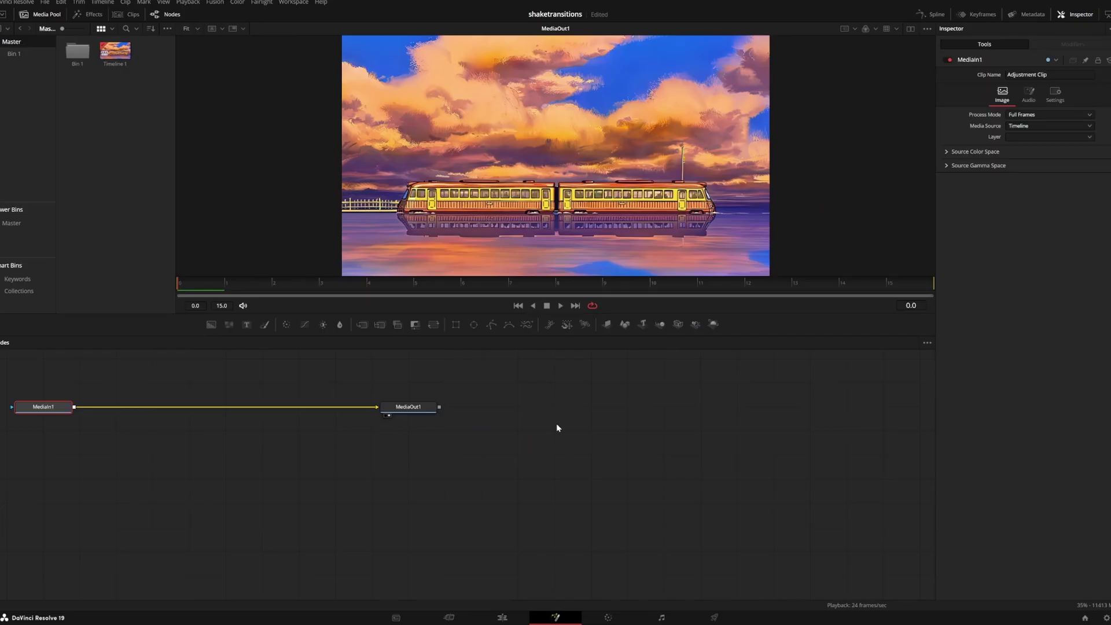
pyautogui.hotkey('shift', 'space')
pyautogui.write('ca')
pyautogui.press('Return')
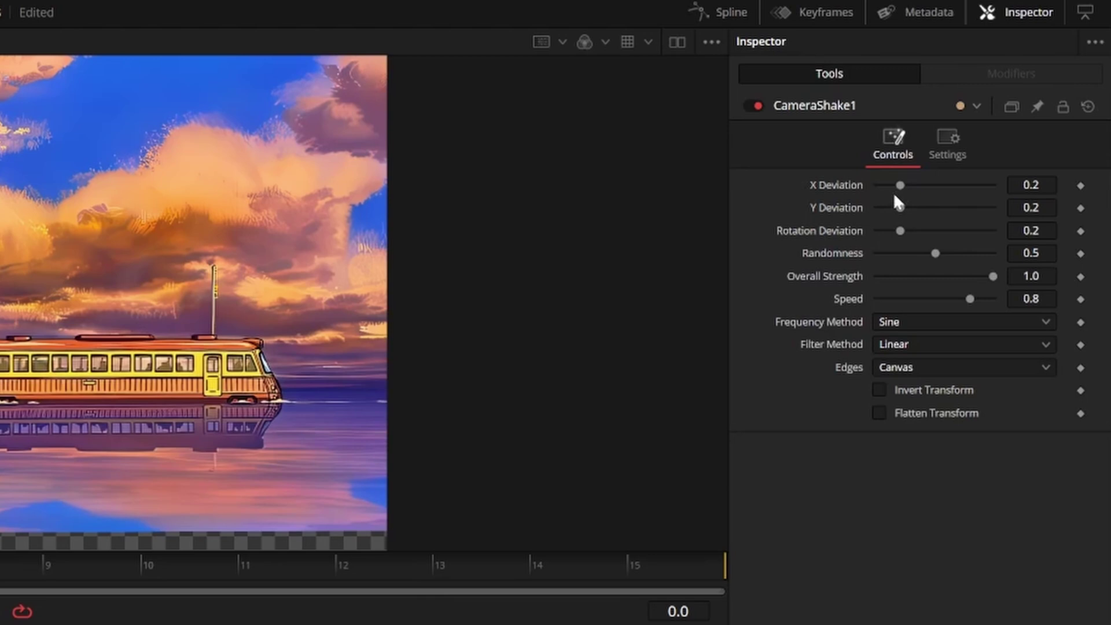
# Step: Set the camera shake's X Deviation to 0.102, Y Deviation to 0.89, Rotation Deviation to 0.496 and Randomness to 0.0
pyautogui.moveTo(899, 187); pyautogui.dragTo(980, 208)
pyautogui.moveTo(900, 231); pyautogui.dragTo(872, 253)
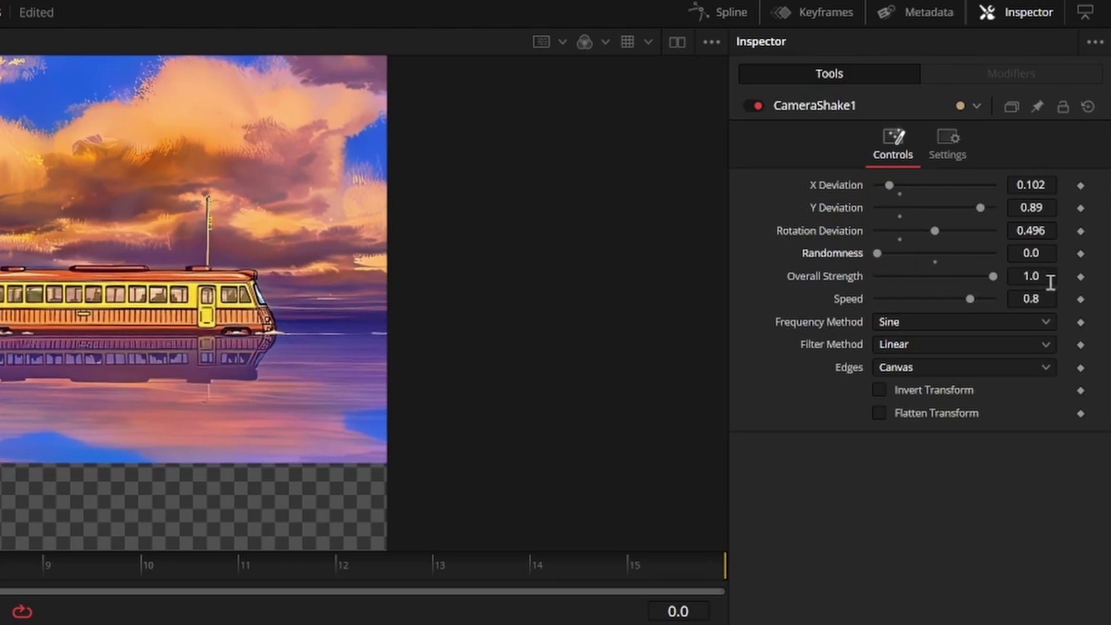
# Step: Keyframe the camera shake's Overall Strength and Speed at 0.0 on frame 0, and set Edges to Mirror
pyautogui.click(1081, 299)
pyautogui.moveTo(993, 276); pyautogui.dragTo(872, 289)
pyautogui.moveTo(972, 299); pyautogui.dragTo(862, 310)
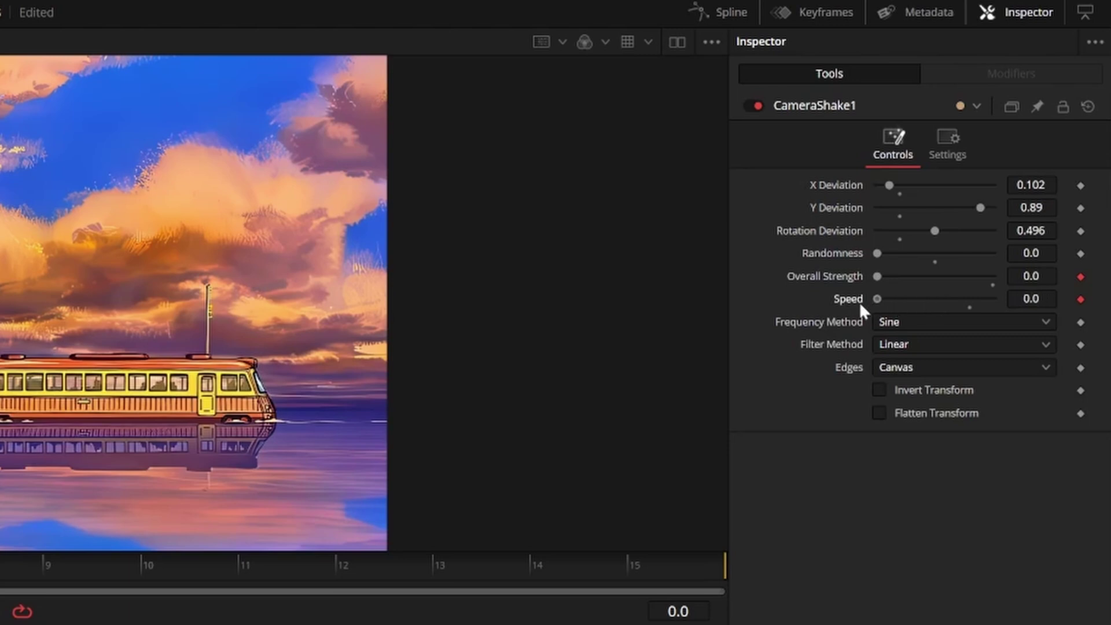
pyautogui.click(911, 367)
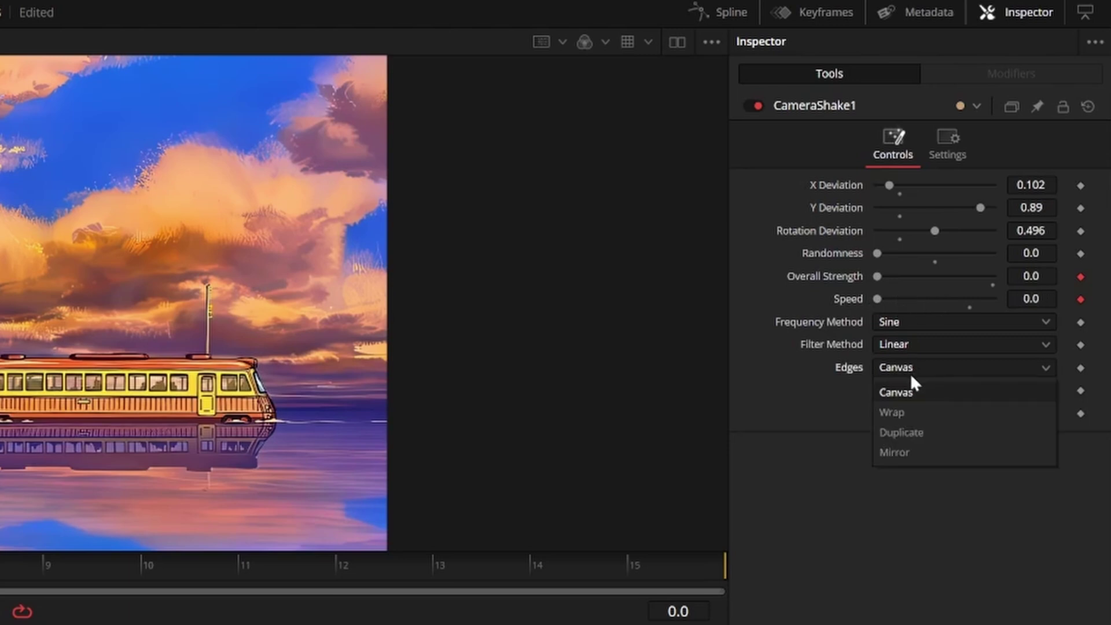
pyautogui.click(919, 453)
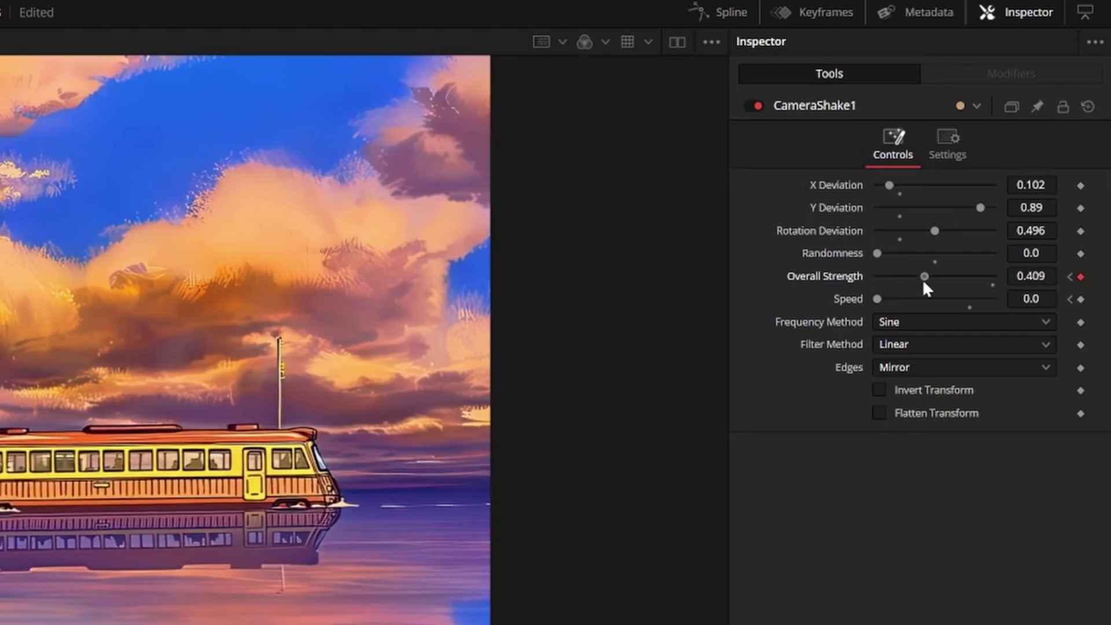
# Step: Raise Overall Strength and Speed to 0.74 at frame 7 and keyframe the same values at frame 8
pyautogui.moveTo(922, 280); pyautogui.dragTo(971, 304)
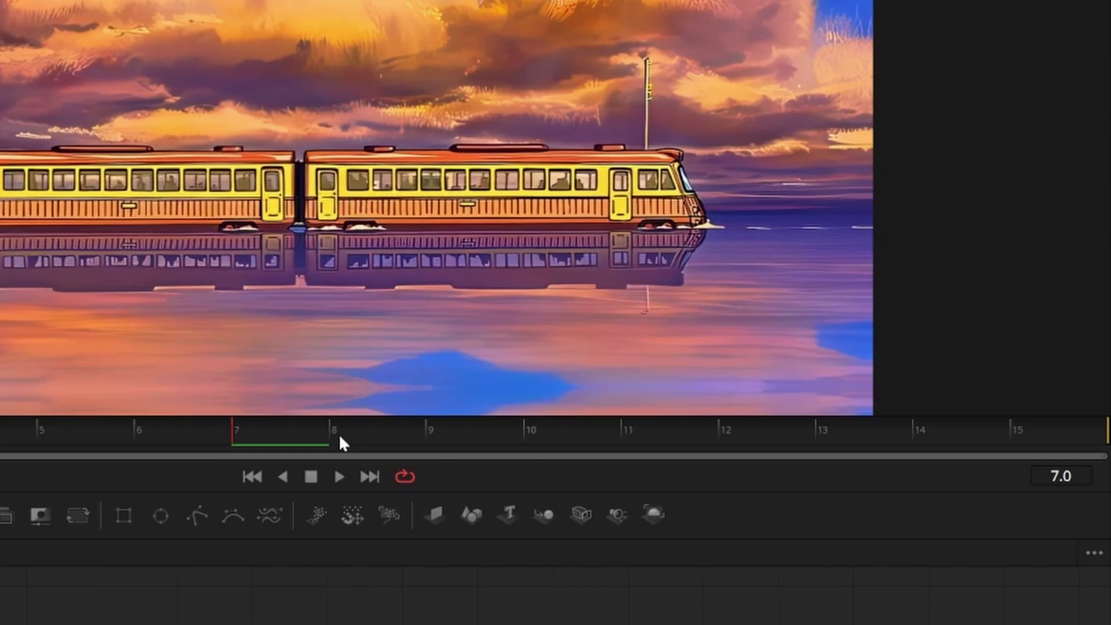
pyautogui.click(340, 438)
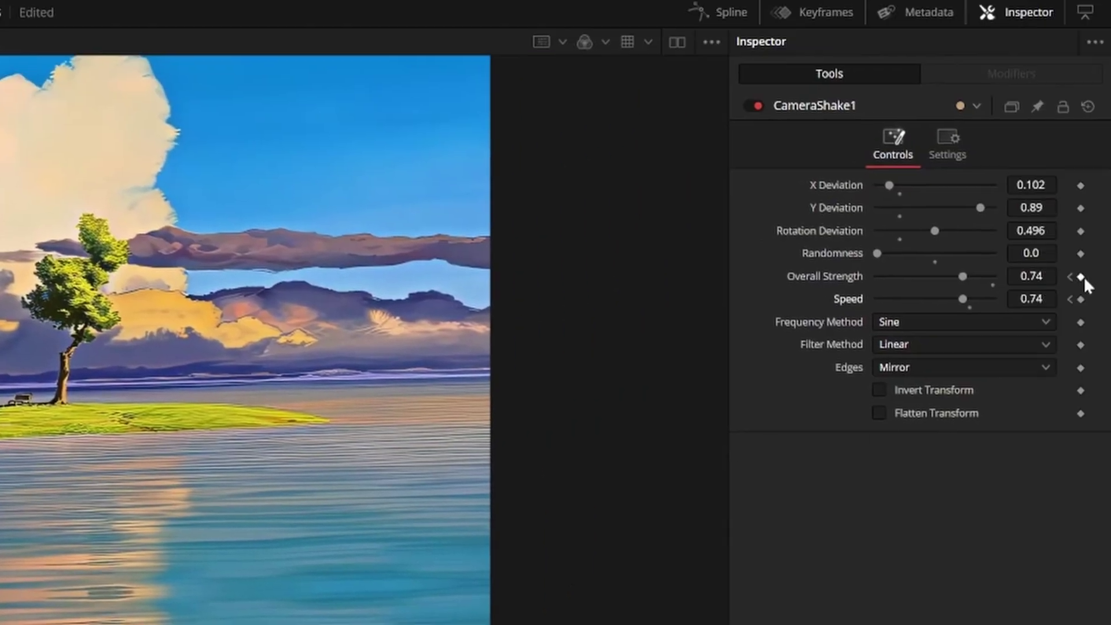
pyautogui.click(1081, 277)
pyautogui.click(1081, 298)
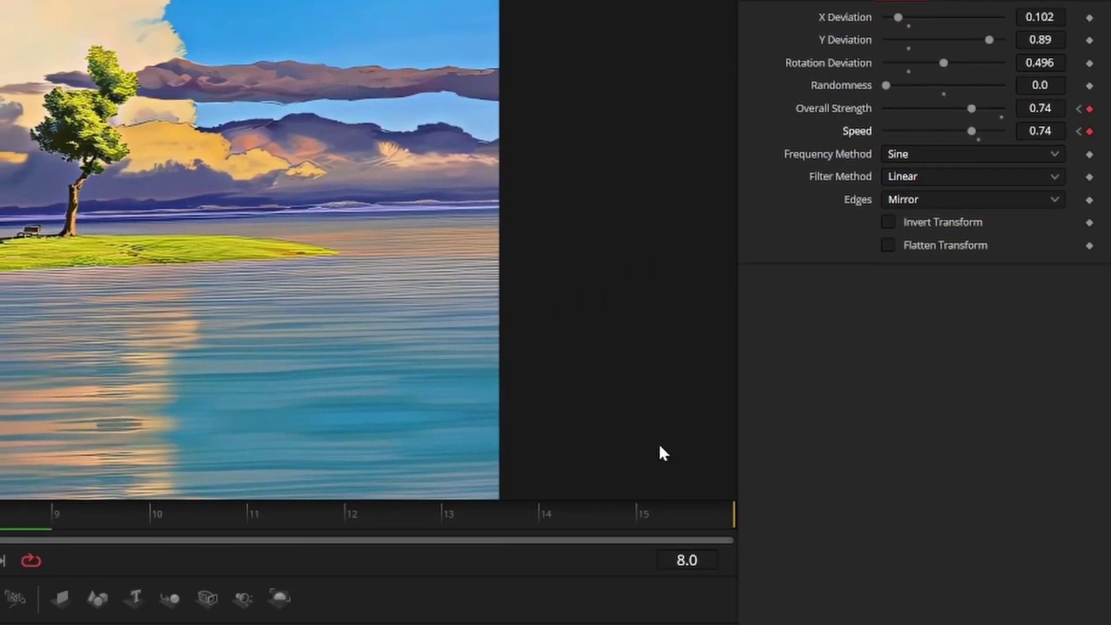
# Step: Keyframe the camera shake's Overall Strength and Speed back to 0.0 at frame 15
pyautogui.click(675, 481)
pyautogui.moveTo(973, 78); pyautogui.dragTo(876, 91)
pyautogui.moveTo(971, 99); pyautogui.dragTo(916, 109)
pyautogui.moveTo(905, 300); pyautogui.dragTo(878, 300)
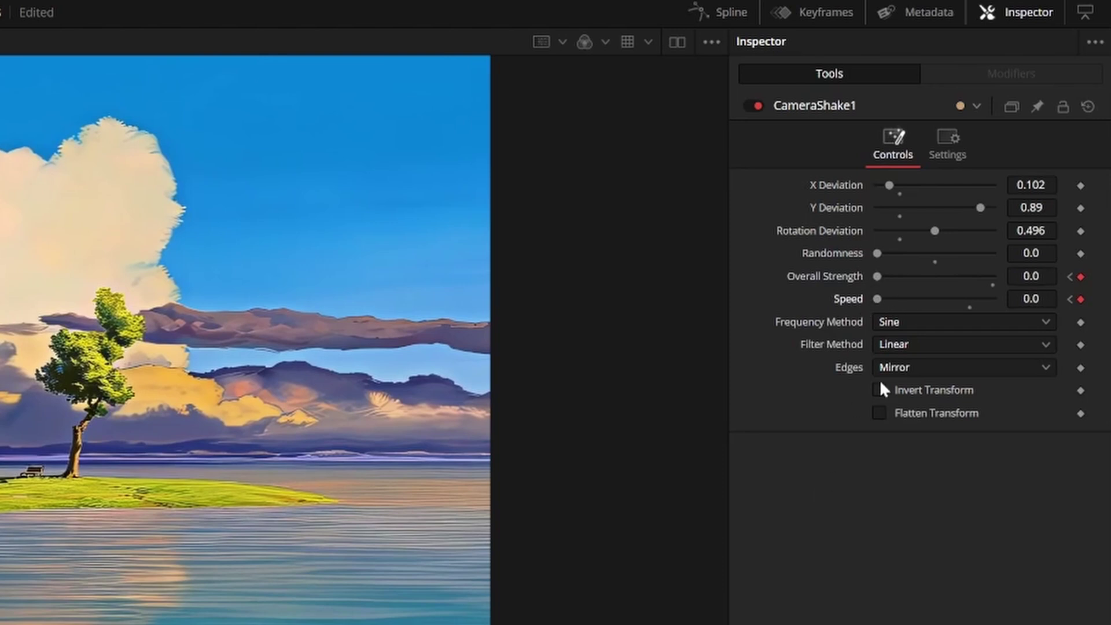
# Step: Enable Motion Blur on the camera shake and keyframe its Shutter Angle at 180.0 on the outer frames, raising it at frame 7
pyautogui.click(936, 163)
pyautogui.click(879, 375)
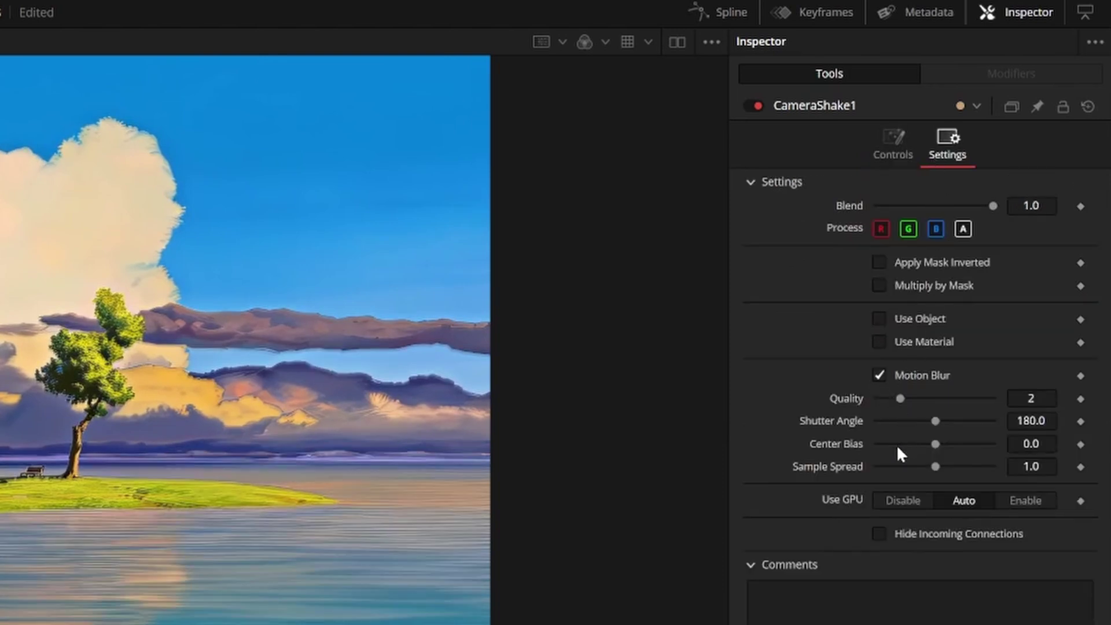
pyautogui.click(1081, 422)
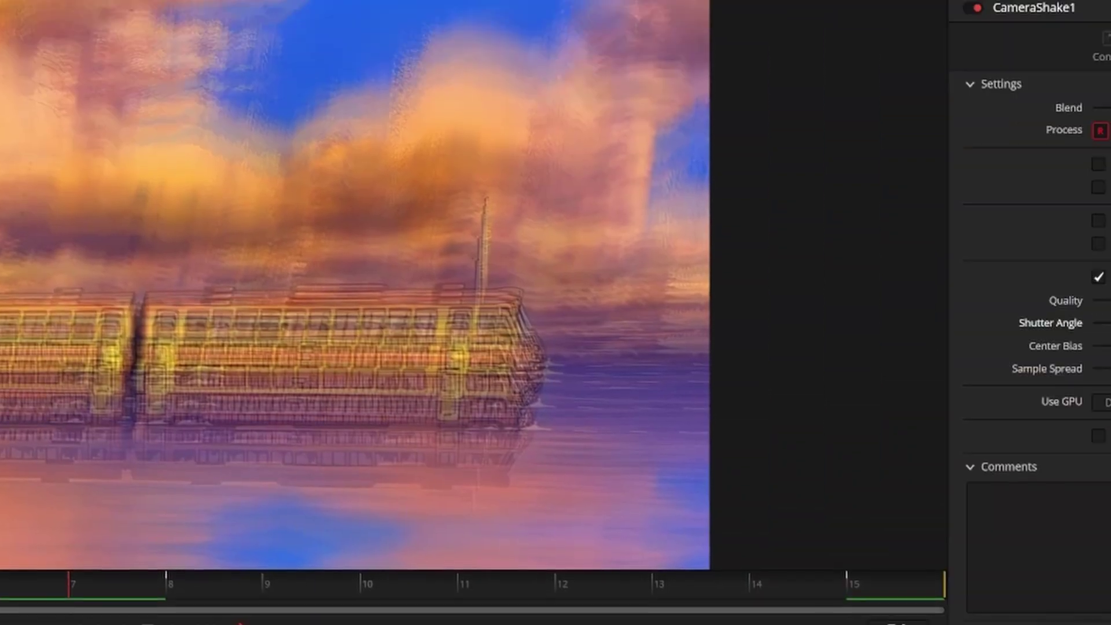
pyautogui.moveTo(1110, 330); pyautogui.dragTo(1110, 339)
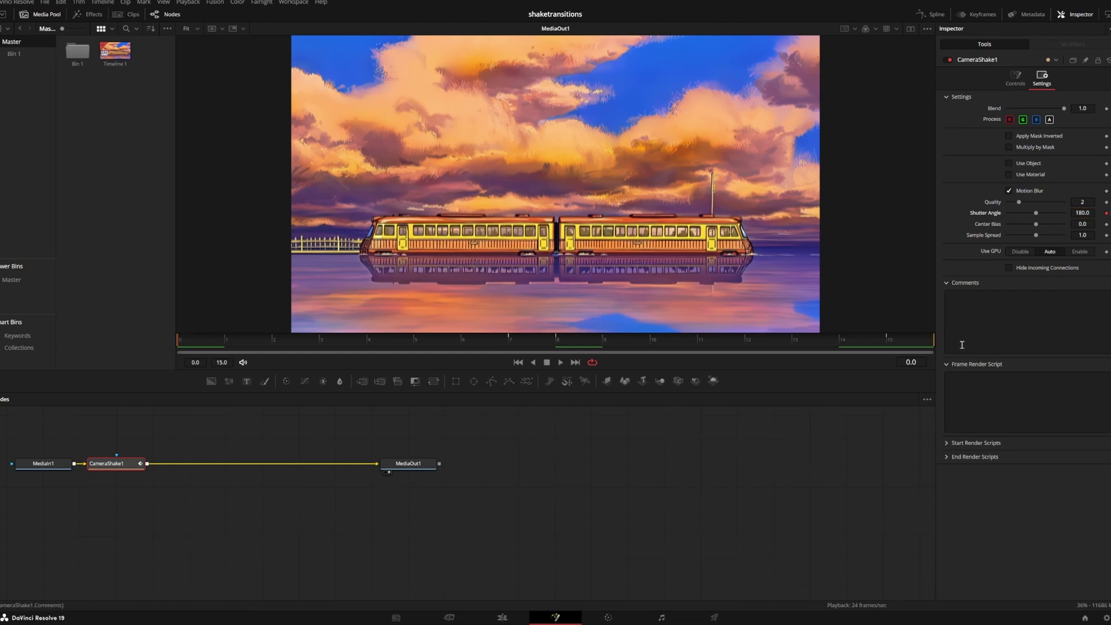
# Step: Add a Directional Blur node after the camera shake and set its Blur Angle to 90
pyautogui.hotkey('shift', 'space')
pyautogui.write('dir')
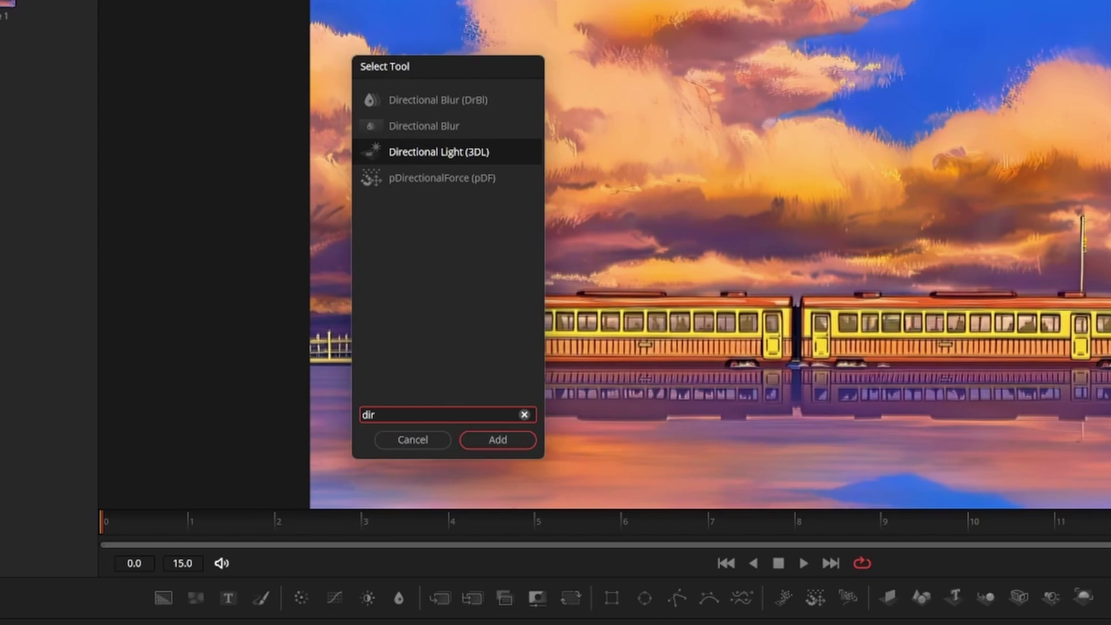
pyautogui.press('Down')
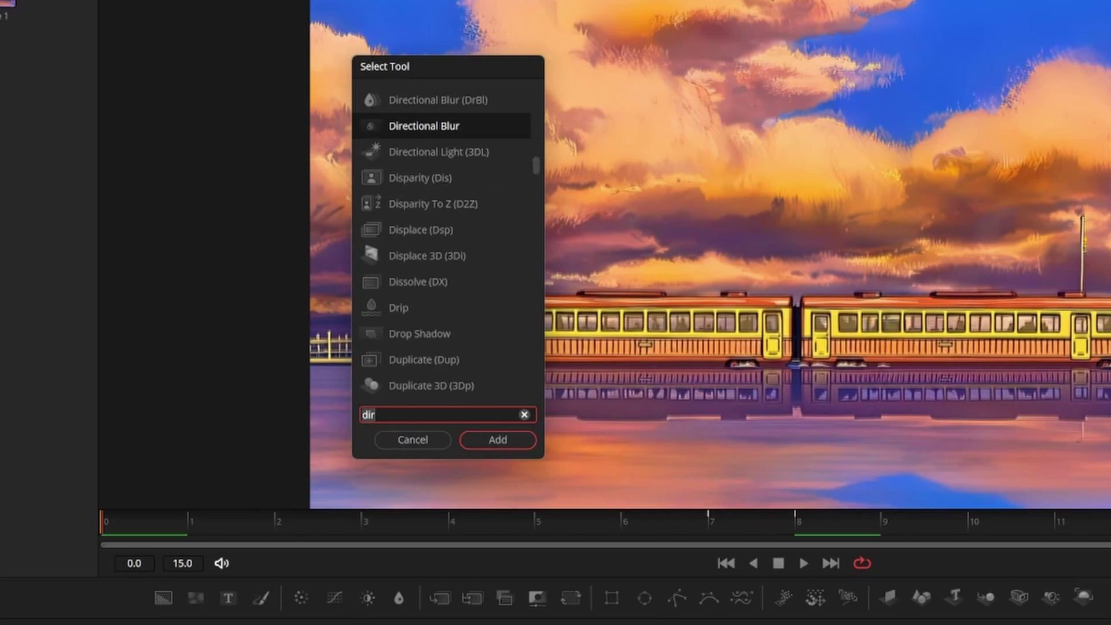
pyautogui.press('Return')
pyautogui.write('90')
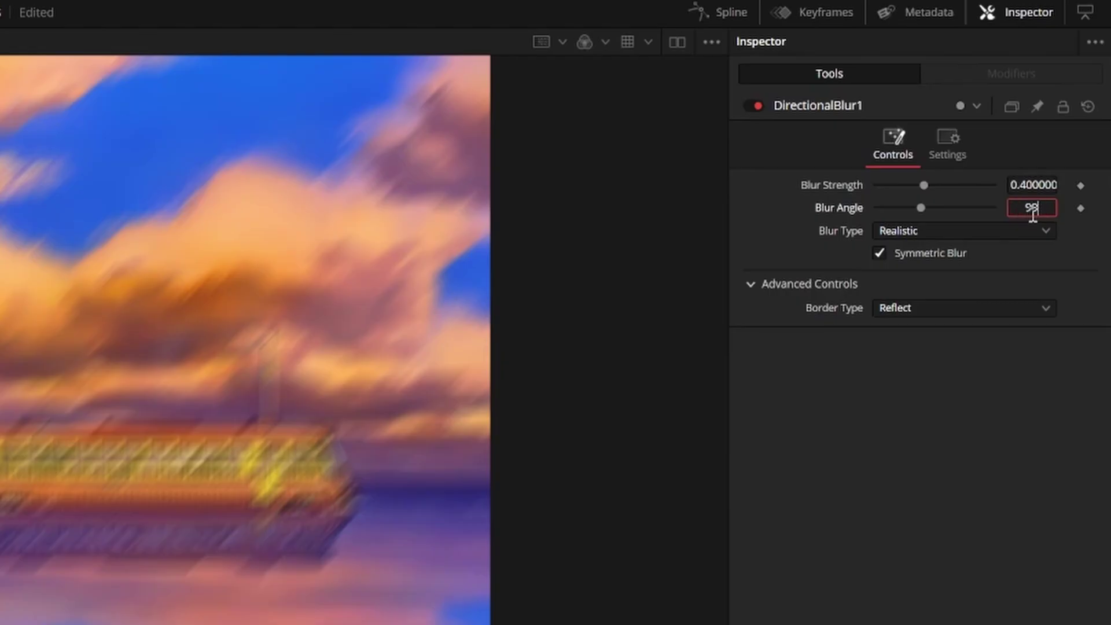
pyautogui.press('Return')
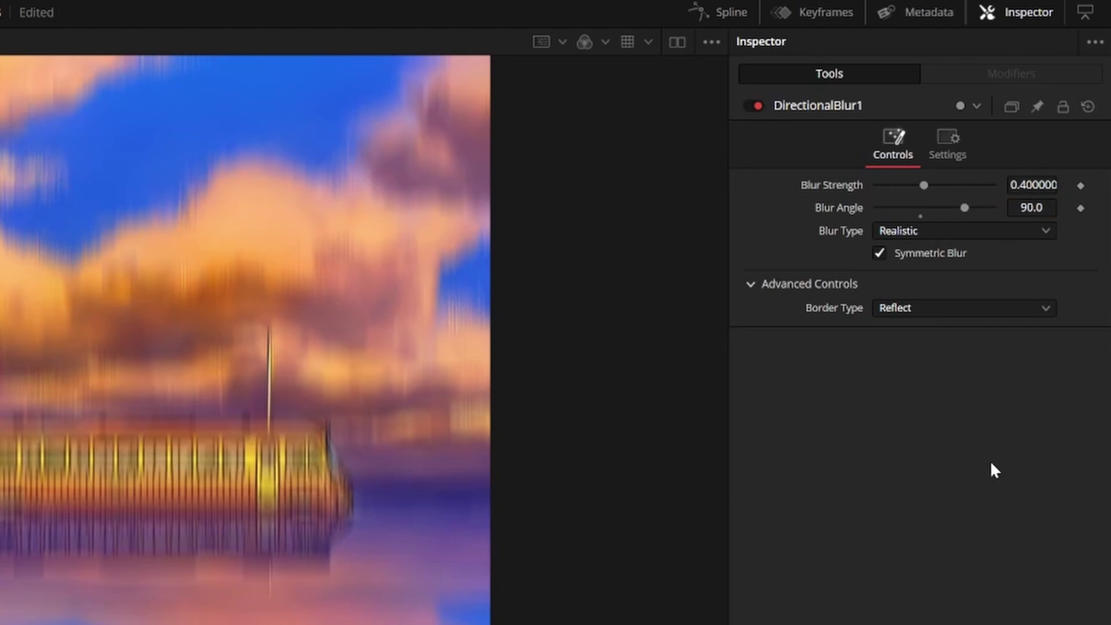
# Step: Keyframe the directional blur's Blur Strength at 0.0 on frame 1 and about 0.59 on frames 7 and 8
pyautogui.click(1081, 185)
pyautogui.moveTo(924, 186); pyautogui.dragTo(858, 184)
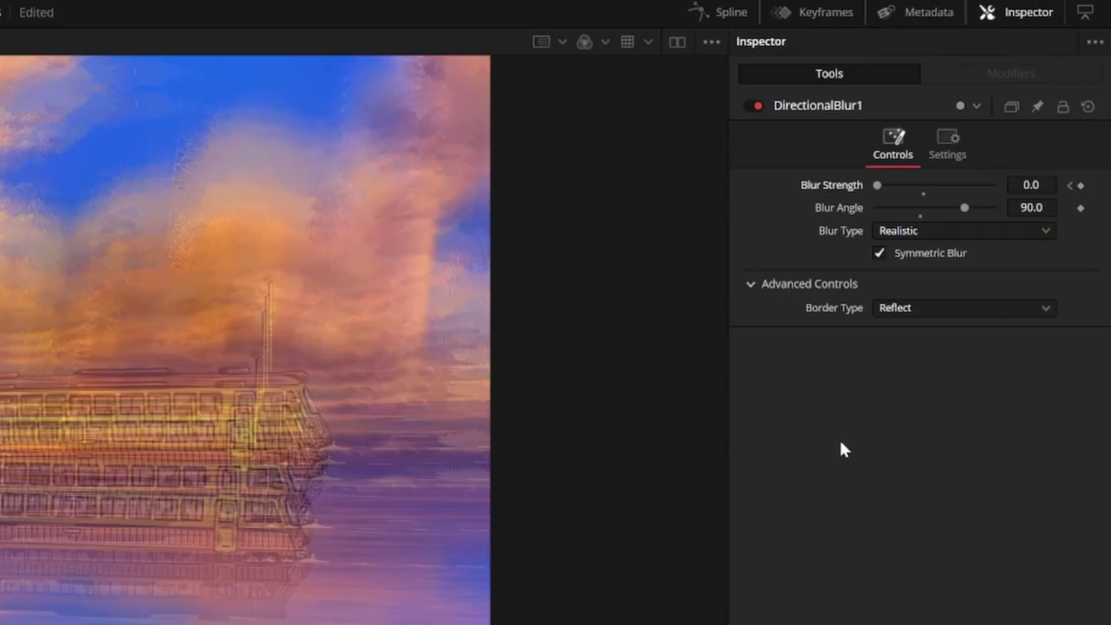
pyautogui.moveTo(878, 185); pyautogui.dragTo(970, 184)
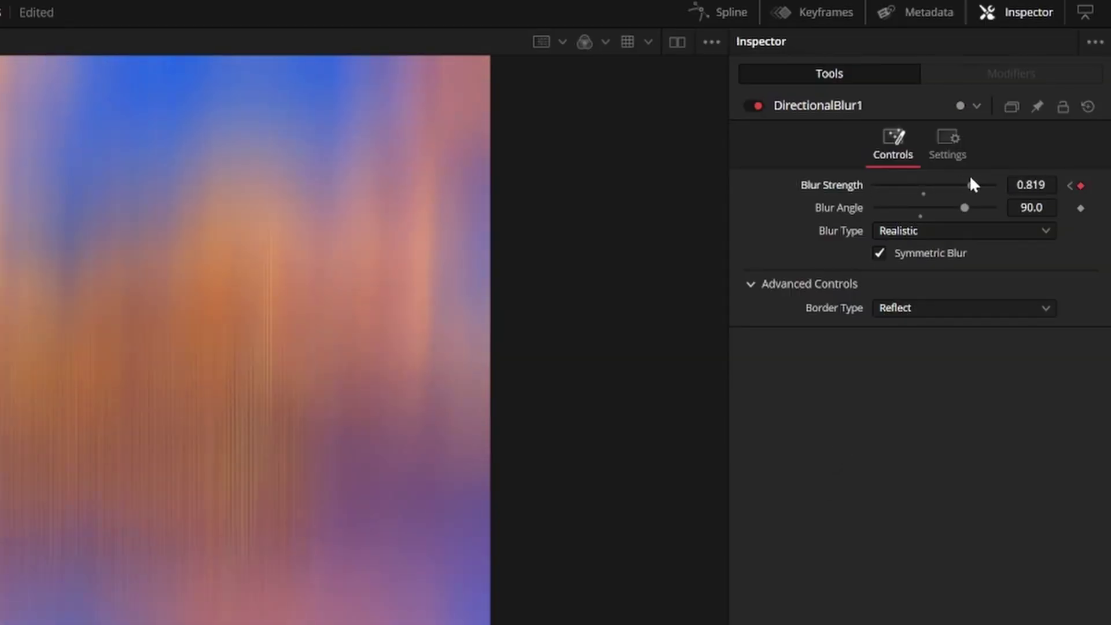
pyautogui.click(450, 390)
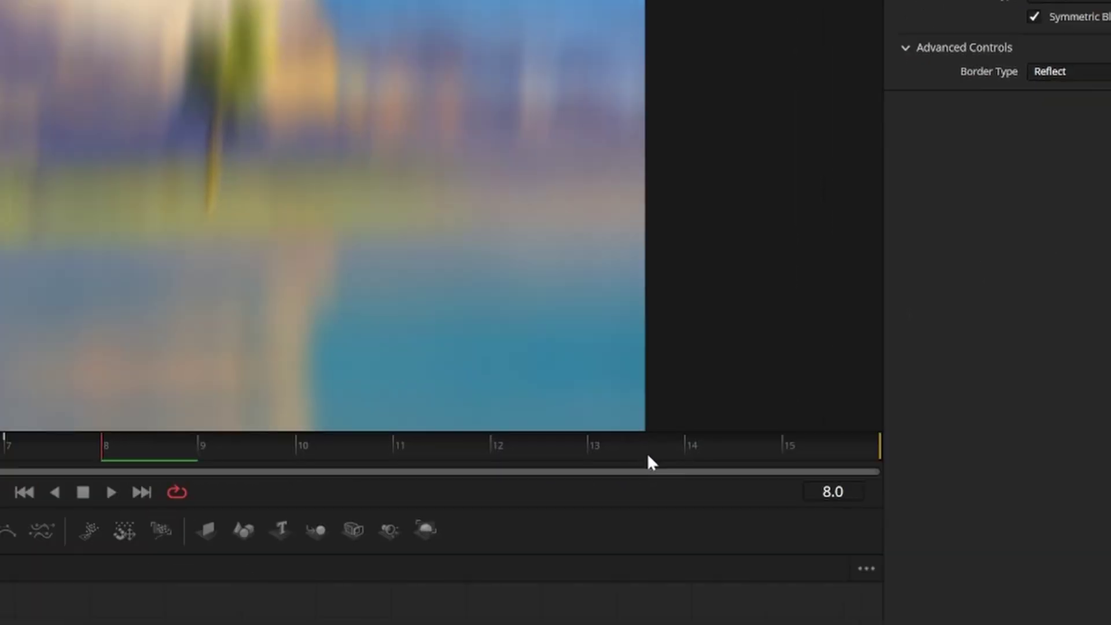
# Step: Bring the directional blur's Blur Strength back to 0.0 at frame 14
pyautogui.click(695, 451)
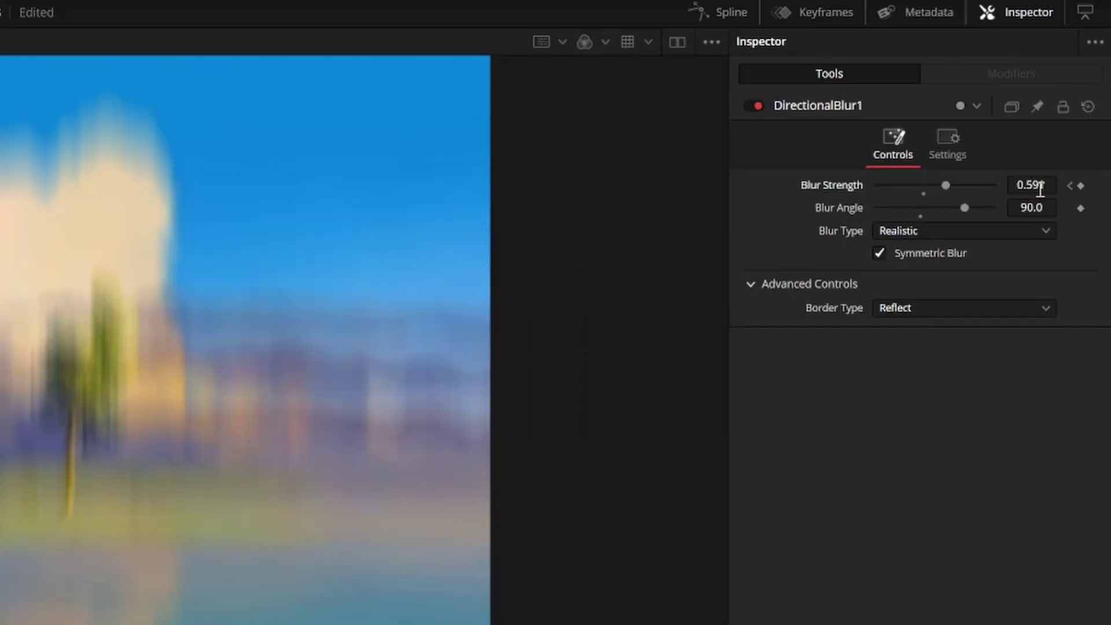
pyautogui.click(1041, 186)
pyautogui.press('Return')
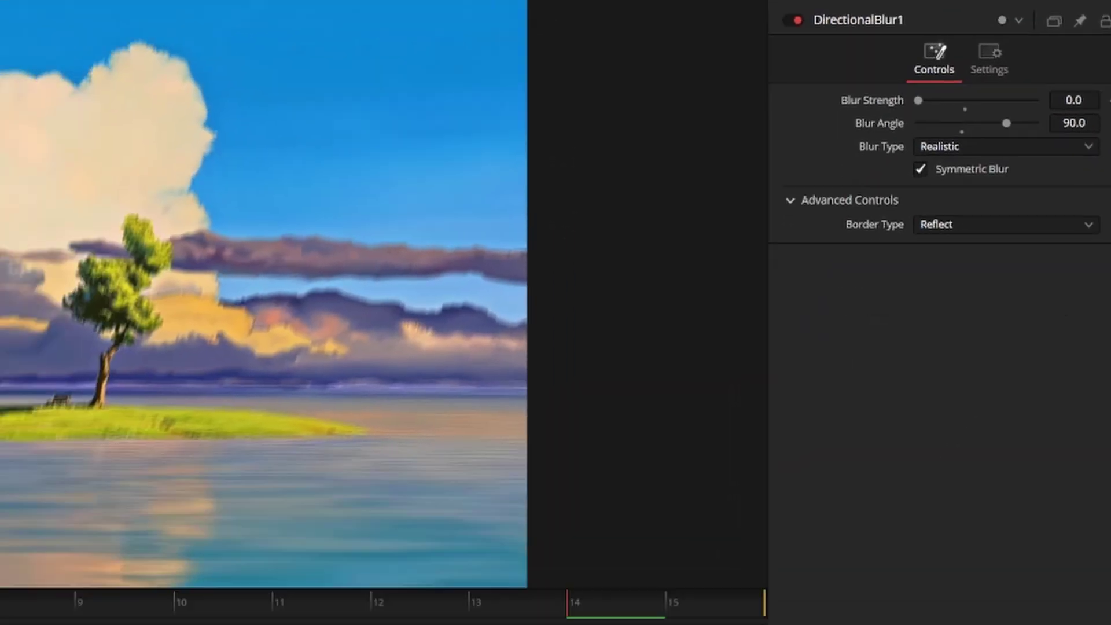
# Step: Show the Camera Shake and Directional Blur curves fitted in the spline editor and smooth all their keyframes
pyautogui.click(660, 21)
pyautogui.click(290, 294)
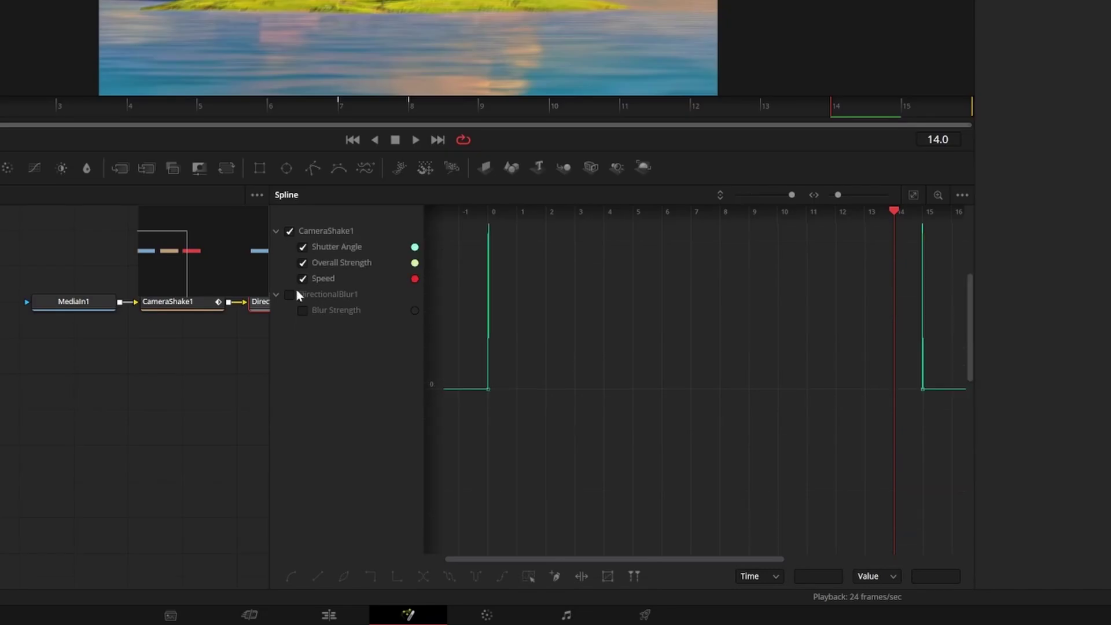
pyautogui.click(915, 195)
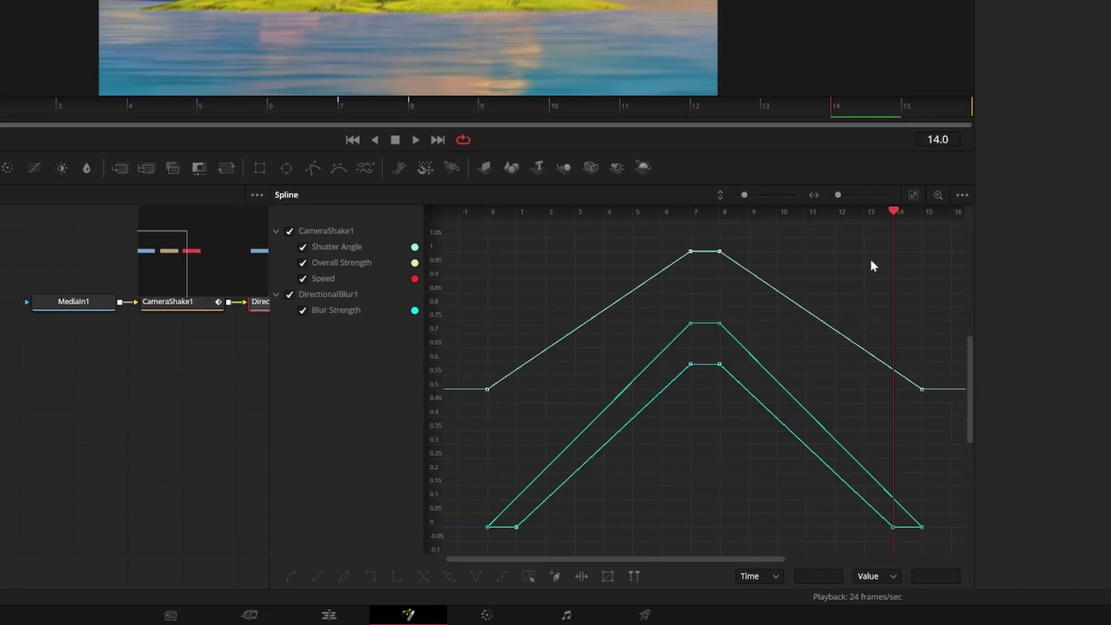
pyautogui.hotkey('ctrl', 'a')
pyautogui.press('s')
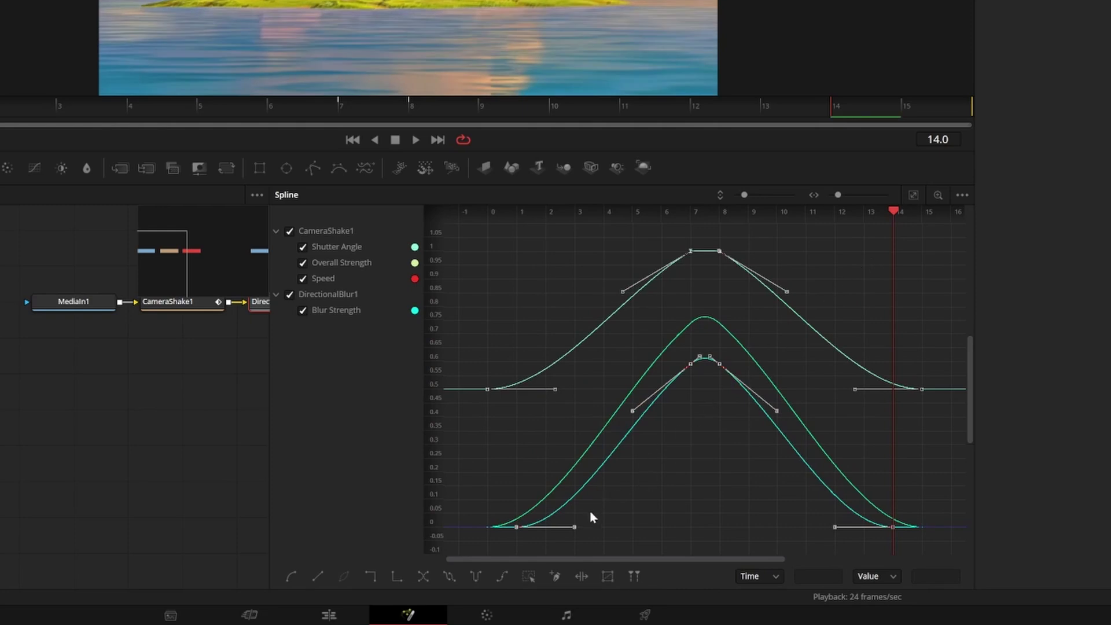
# Step: Lengthen the easing handles on the Blur Strength curve's first and last keyframes and the Shutter Angle curve's first keyframe
pyautogui.moveTo(573, 528); pyautogui.dragTo(652, 528)
pyautogui.moveTo(831, 531); pyautogui.dragTo(774, 531)
pyautogui.moveTo(556, 389); pyautogui.dragTo(623, 398)
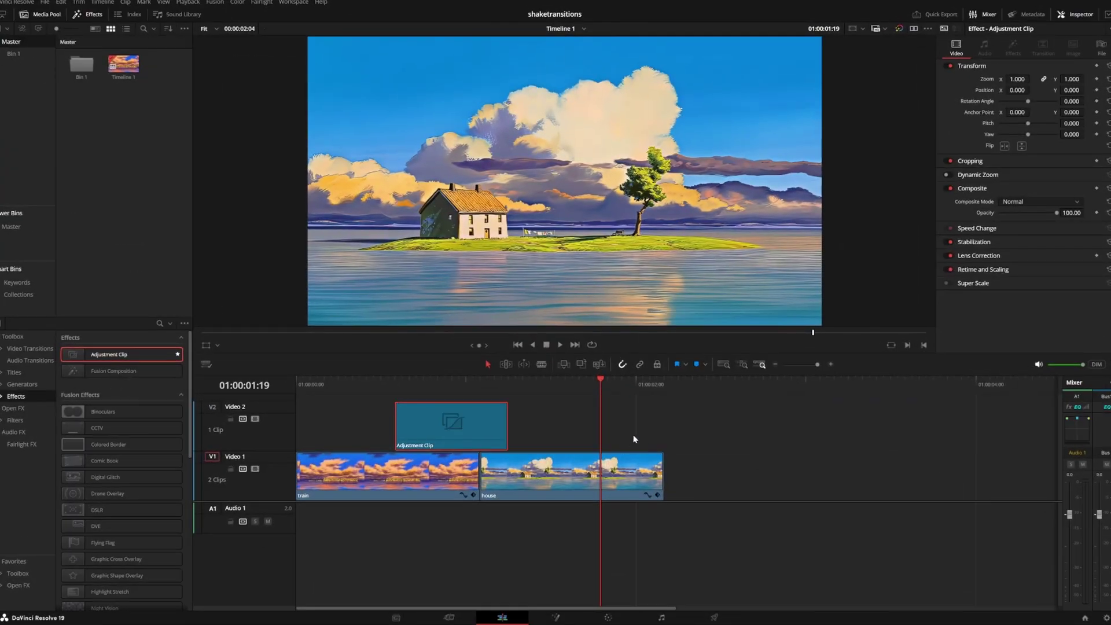
# Step: Move the adjustment clip so it starts at the cut to the house clip and open it in the Fusion page
pyautogui.moveTo(441, 431); pyautogui.dragTo(529, 446)
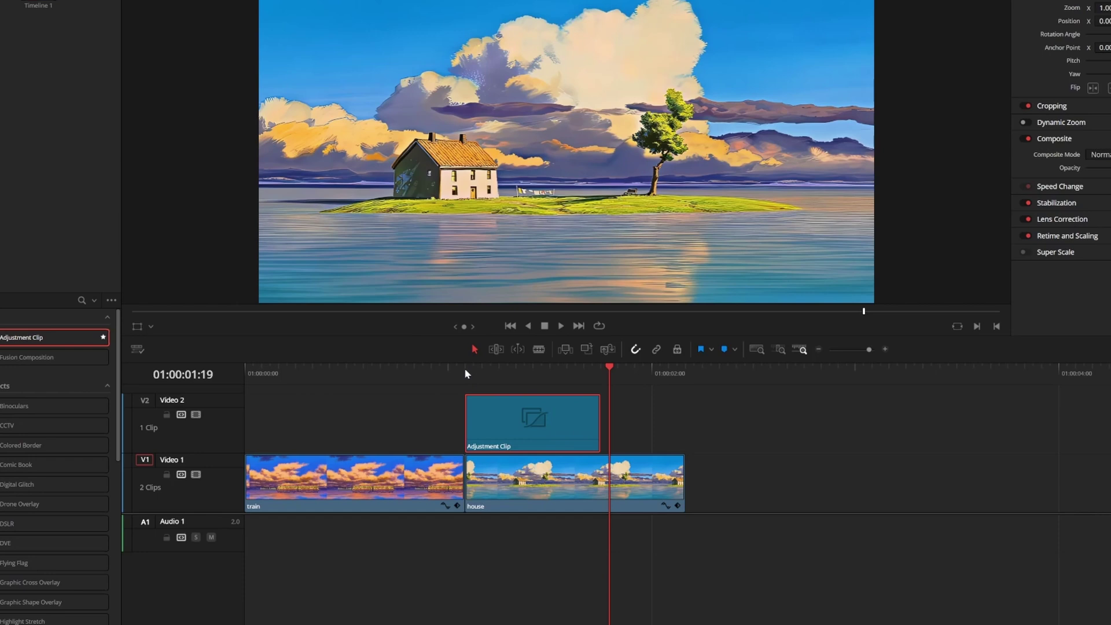
pyautogui.click(479, 386)
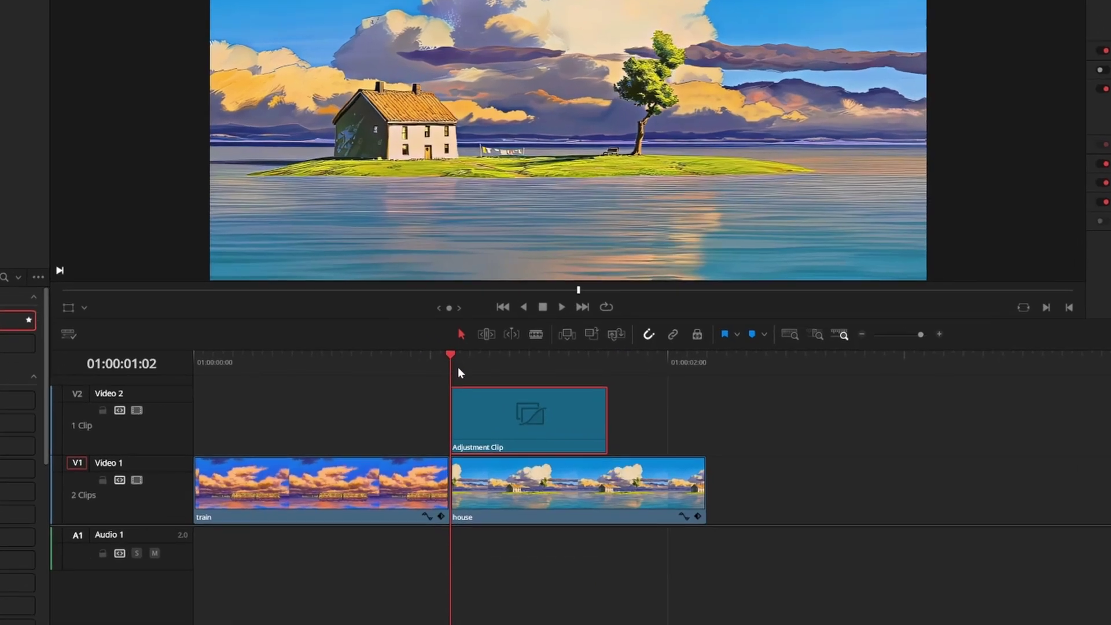
pyautogui.rightClick(517, 441)
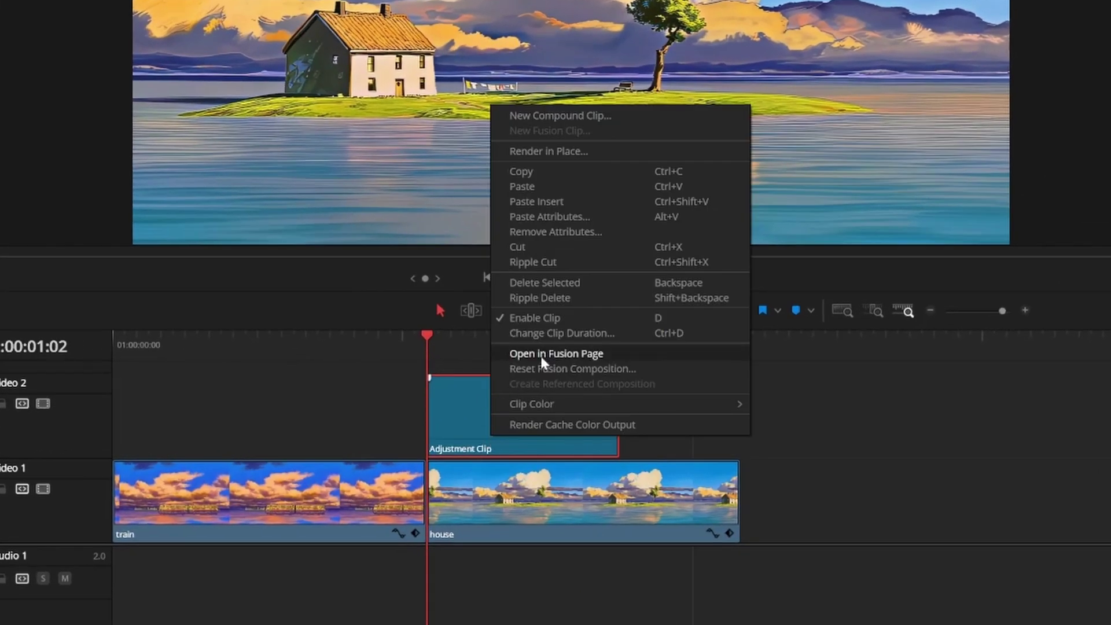
pyautogui.press('Escape')
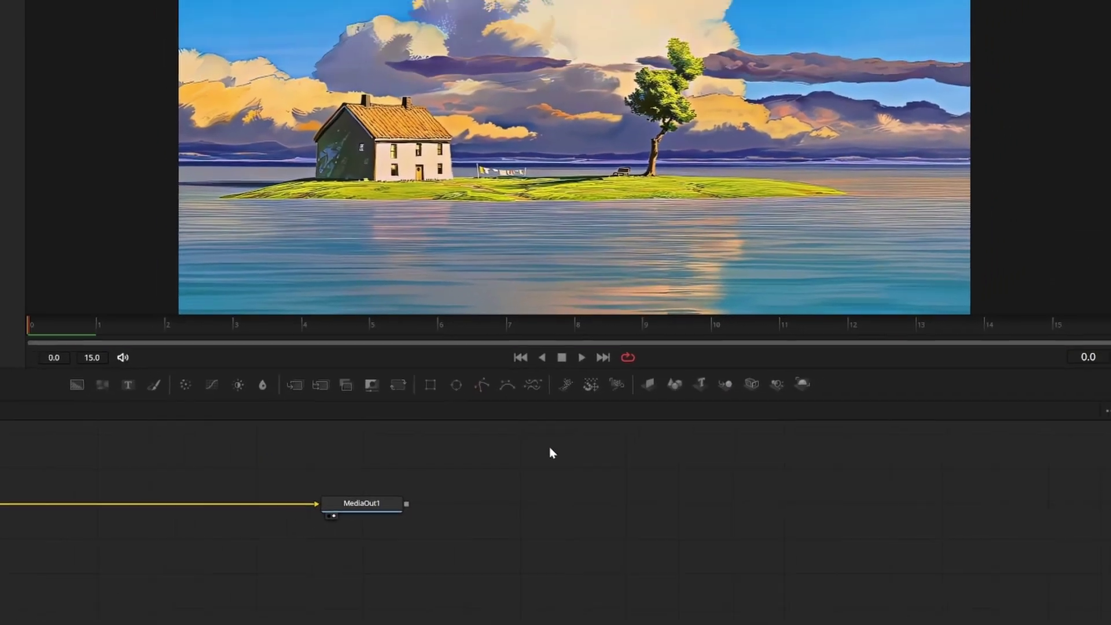
# Step: Add a Camera Shake node between MediaIn1 and MediaOut1
pyautogui.hotkey('shift', 'space')
pyautogui.write('came')
pyautogui.press('Return')
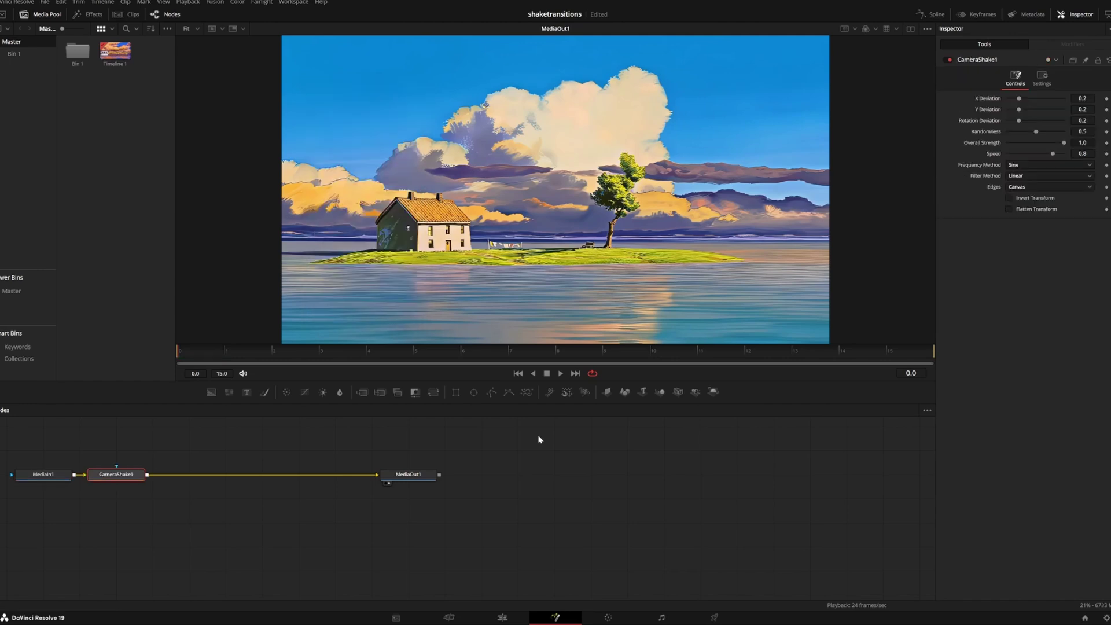
# Step: Set the camera shake's X, Y and Rotation Deviation to 0.7 and its Randomness to 0.0
pyautogui.click(1090, 109)
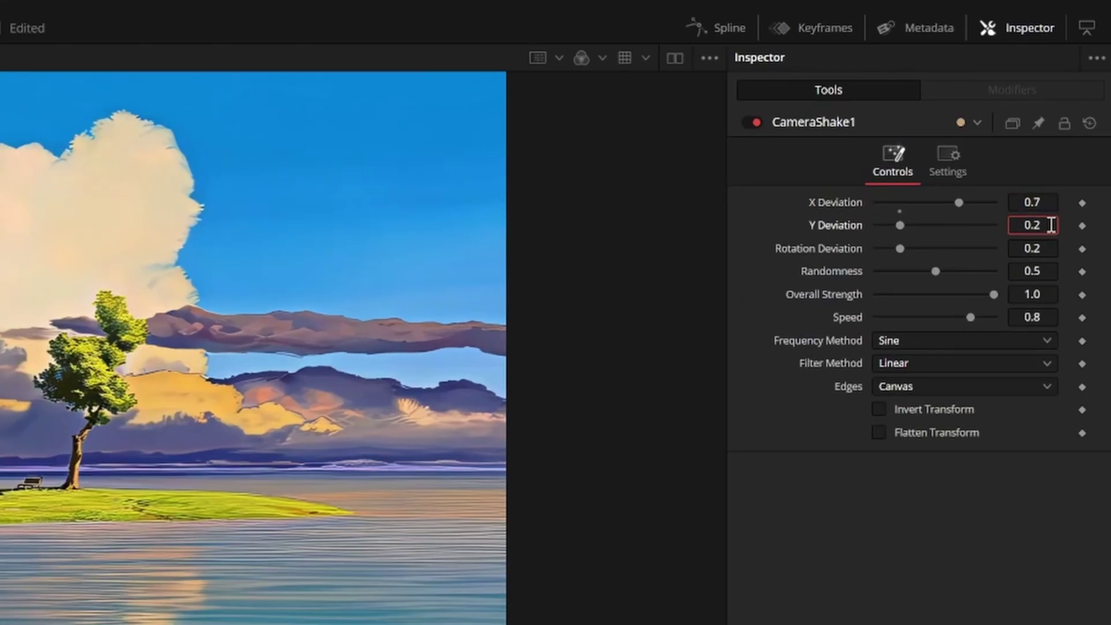
pyautogui.write('0.7')
pyautogui.click(1055, 251)
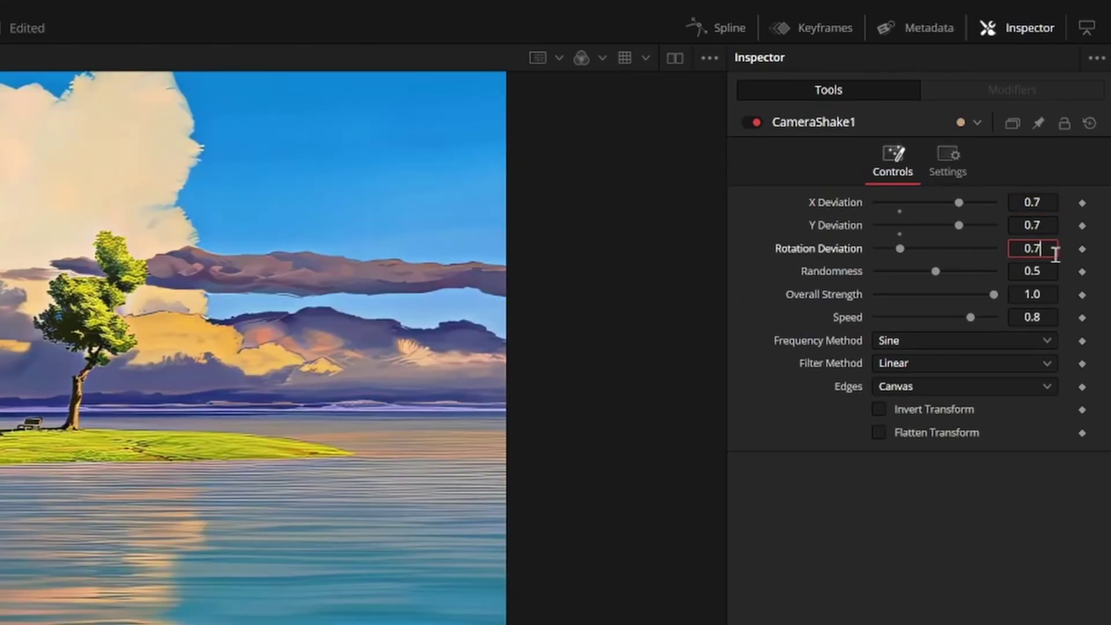
pyautogui.moveTo(936, 271); pyautogui.dragTo(845, 279)
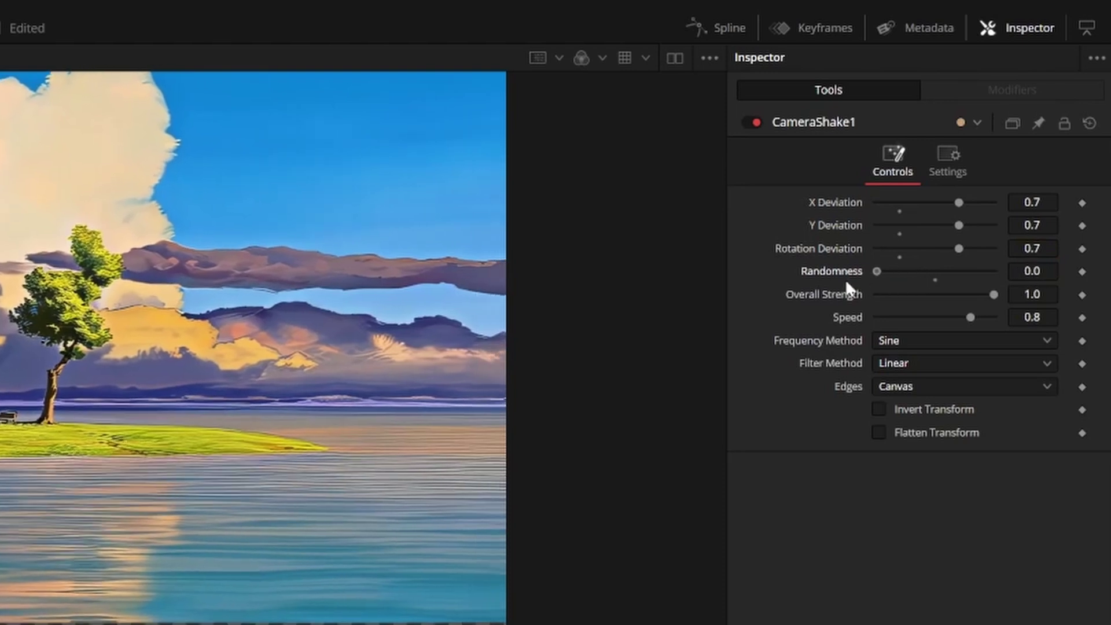
# Step: Keyframe the camera shake's Overall Strength and Speed at 1.0 on frame 0 and set its Edges to Mirror
pyautogui.click(1082, 295)
pyautogui.click(1083, 316)
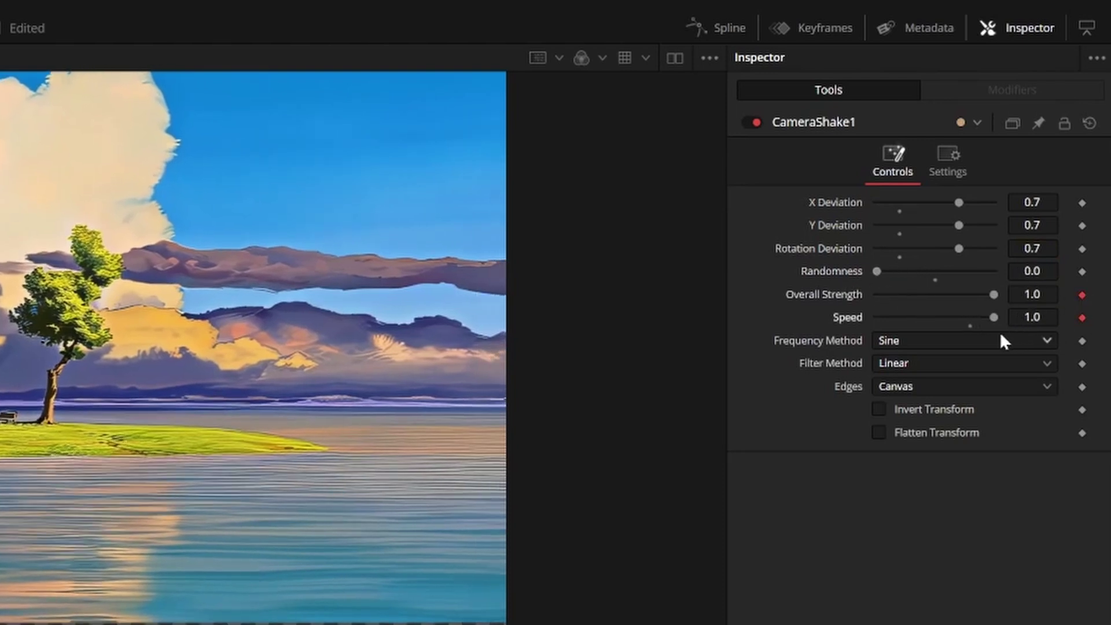
pyautogui.scroll(-1, 1007, 338)
pyautogui.click(975, 386)
pyautogui.click(958, 472)
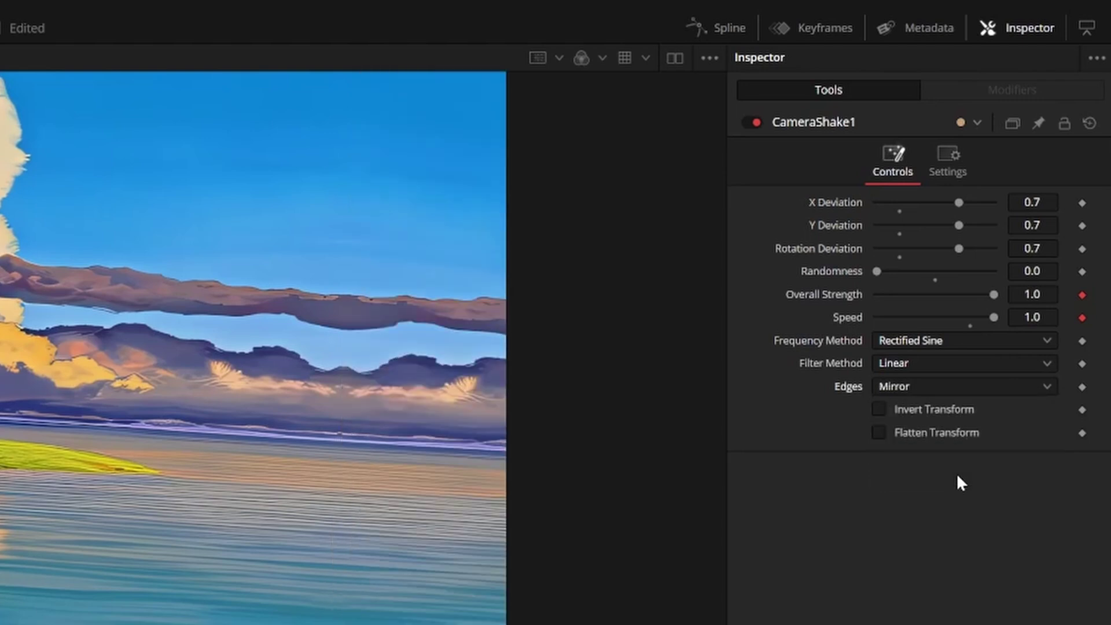
# Step: Bring the camera shake's Overall Strength and Speed to 0.0 at frame 15 and set its Frequency Method to Rectified Sine
pyautogui.click(640, 540)
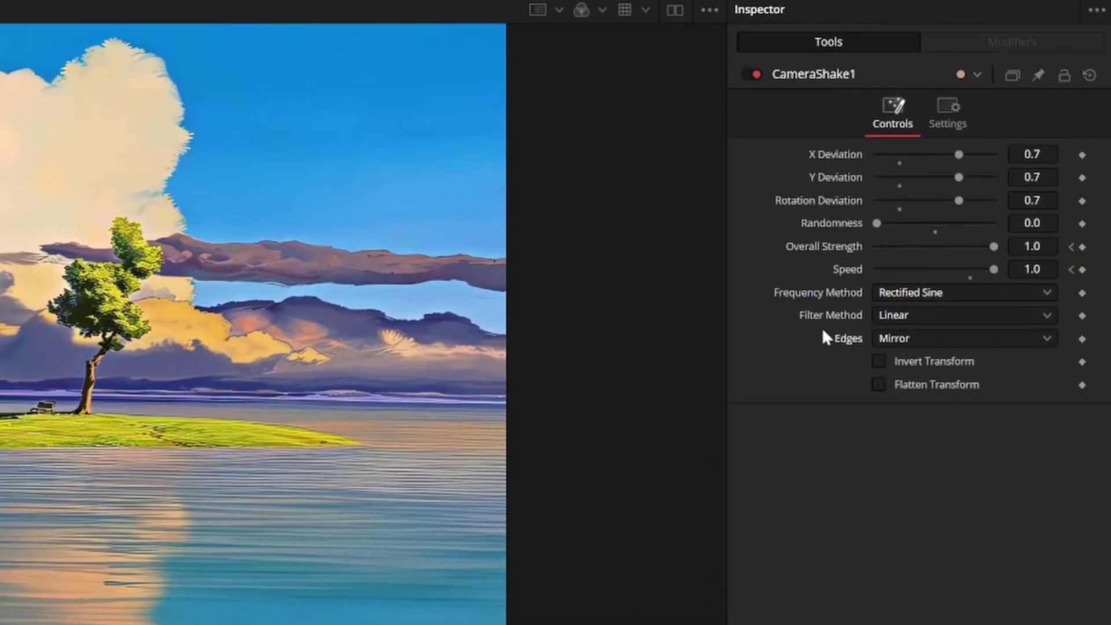
pyautogui.moveTo(994, 247); pyautogui.dragTo(971, 247)
pyautogui.moveTo(994, 269); pyautogui.dragTo(935, 270)
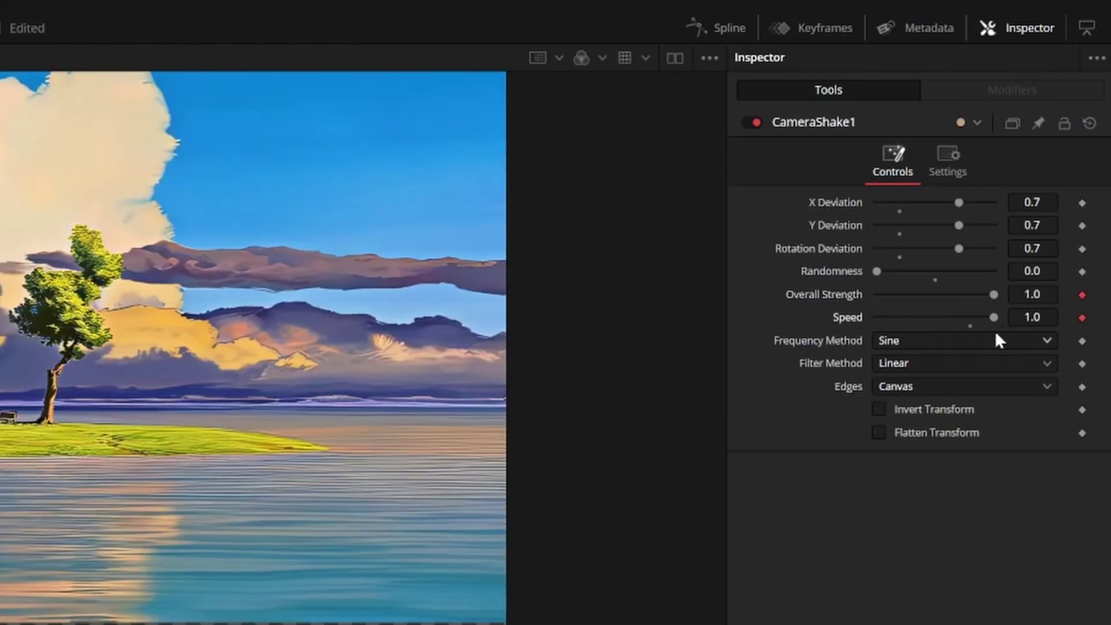
pyautogui.click(992, 290)
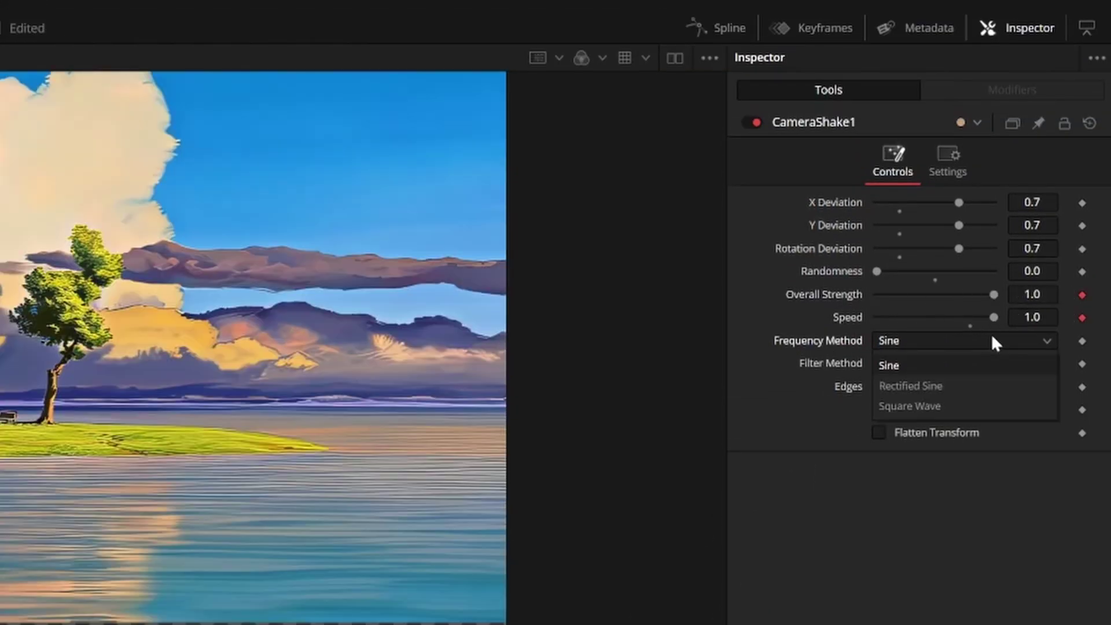
pyautogui.click(977, 385)
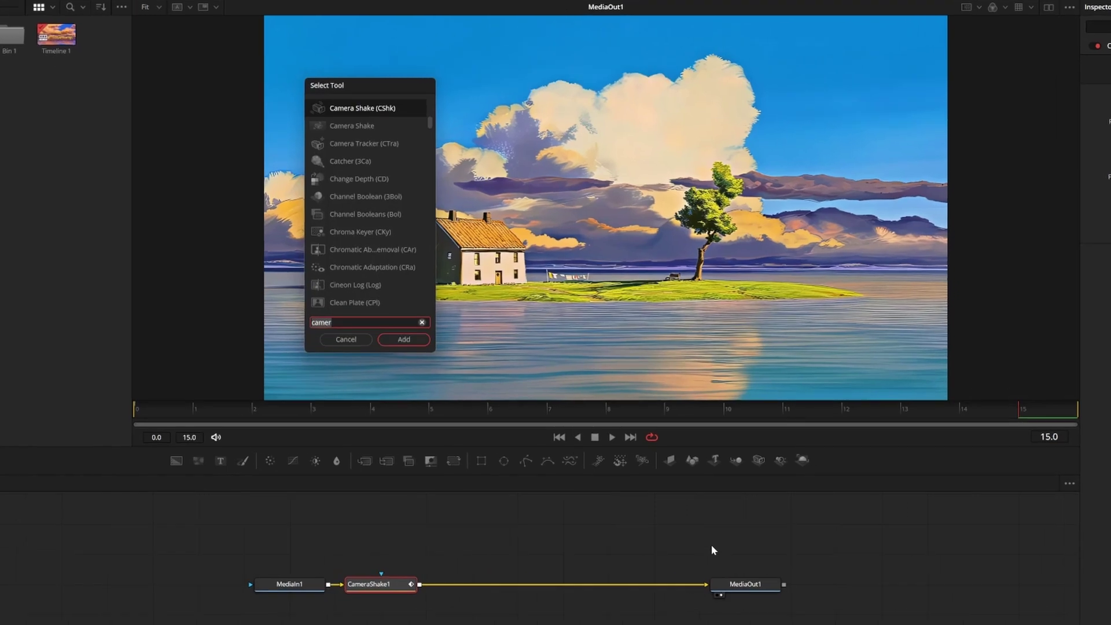
# Step: Add a Directional Blur node after CameraShake1
pyautogui.press('BackSpace')
pyautogui.press('BackSpace')
pyautogui.press('BackSpace')
pyautogui.press('BackSpace')
pyautogui.press('BackSpace')
pyautogui.write('dir')
pyautogui.press('Return')
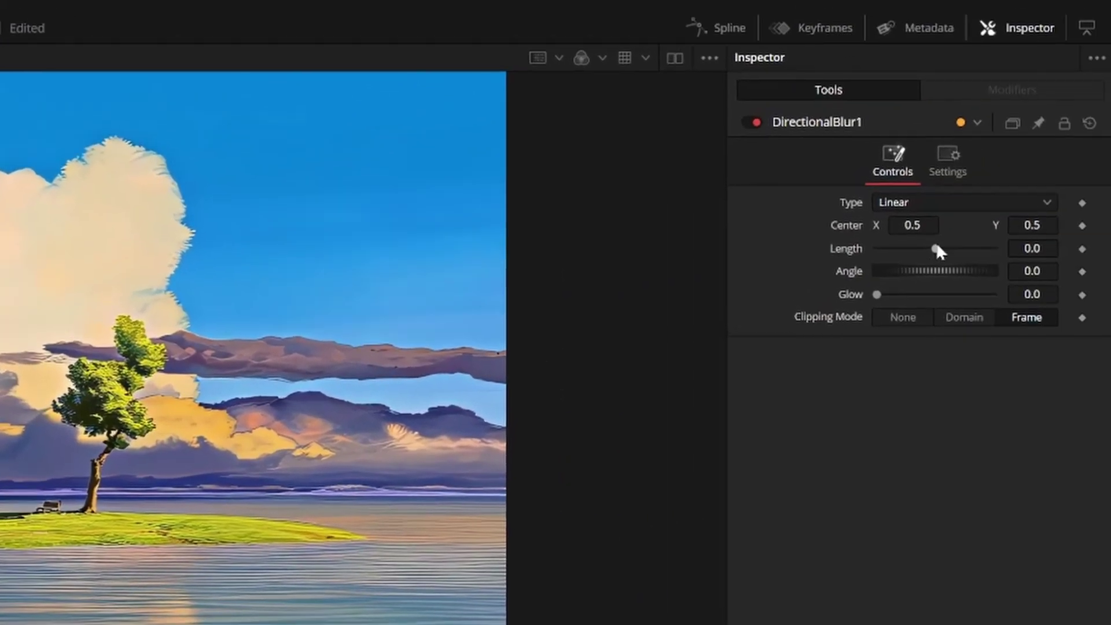
# Step: Set the directional blur's Angle to 134.4 and keyframe Length at 0.1 and Glow at 0.2 on frame 0
pyautogui.moveTo(936, 248); pyautogui.dragTo(1107, 270)
pyautogui.click(1083, 250)
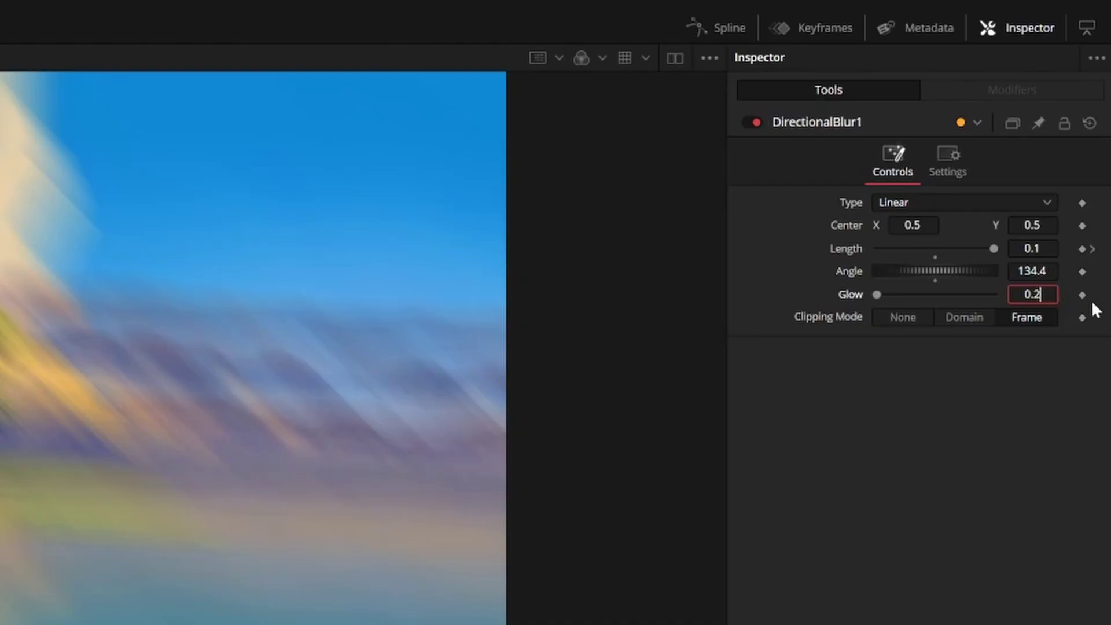
pyautogui.click(1083, 295)
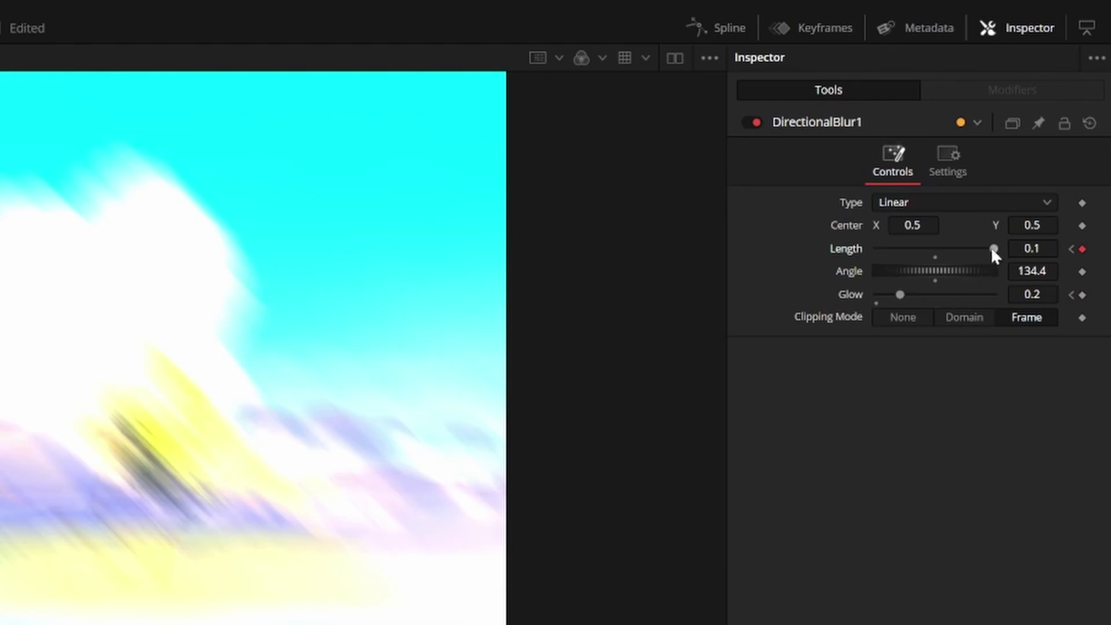
# Step: Bring the directional blur's Length and Glow to 0.0 at frame 15
pyautogui.moveTo(992, 251); pyautogui.dragTo(936, 249)
pyautogui.write('0')
pyautogui.press('Return')
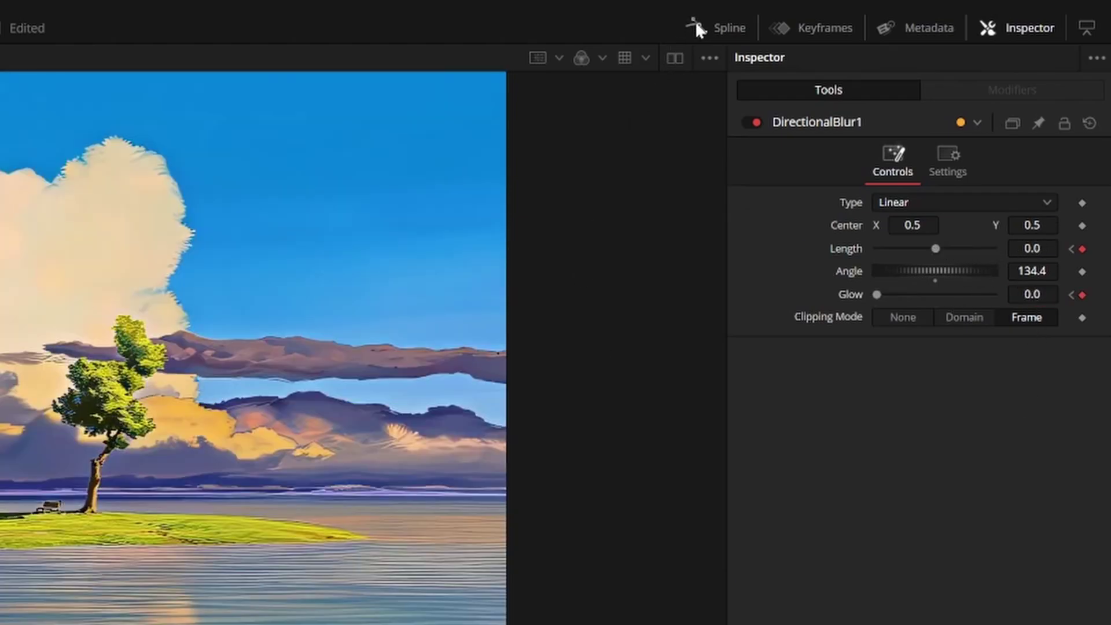
# Step: Fit the camera shake and directional blur curves in the spline editor and apply Out Cubic easing to all their keyframes
pyautogui.click(697, 22)
pyautogui.click(932, 214)
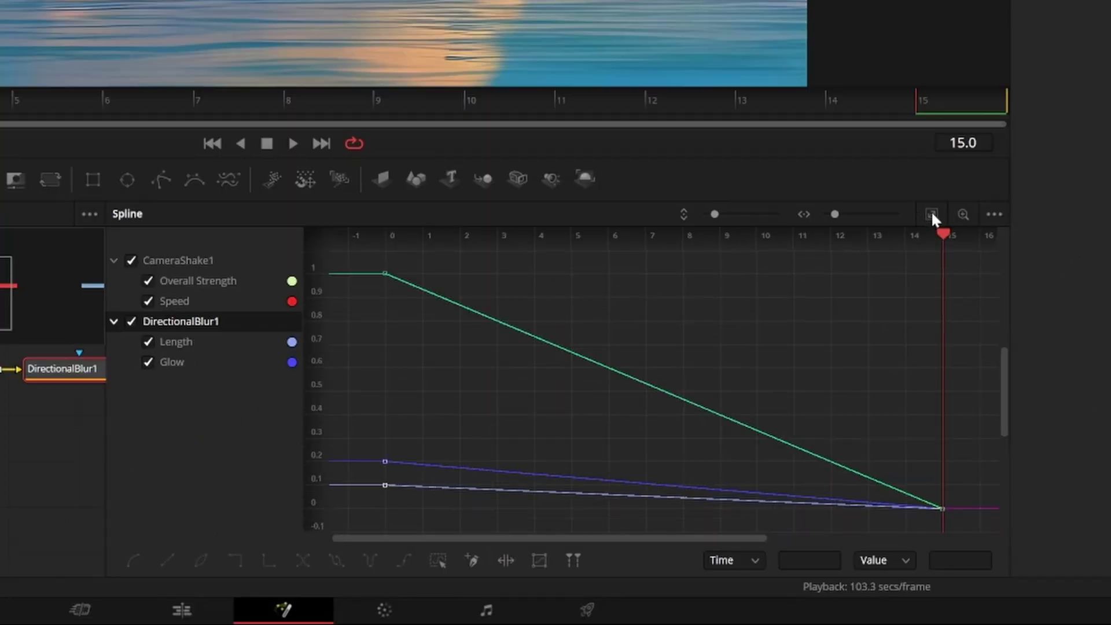
pyautogui.hotkey('ctrl', 'a')
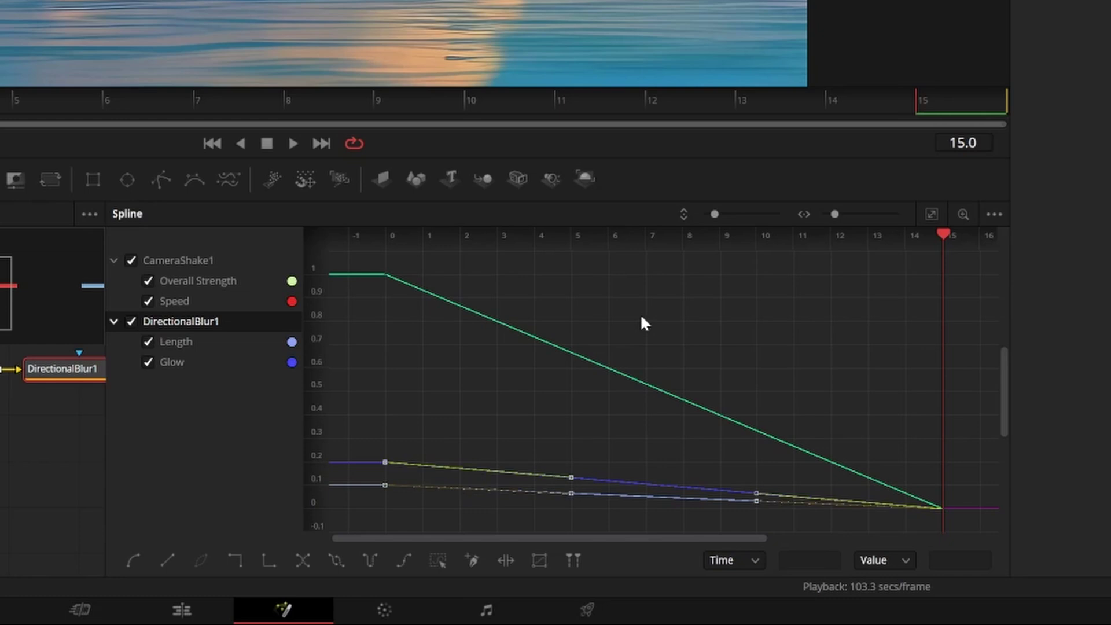
pyautogui.rightClick(640, 313)
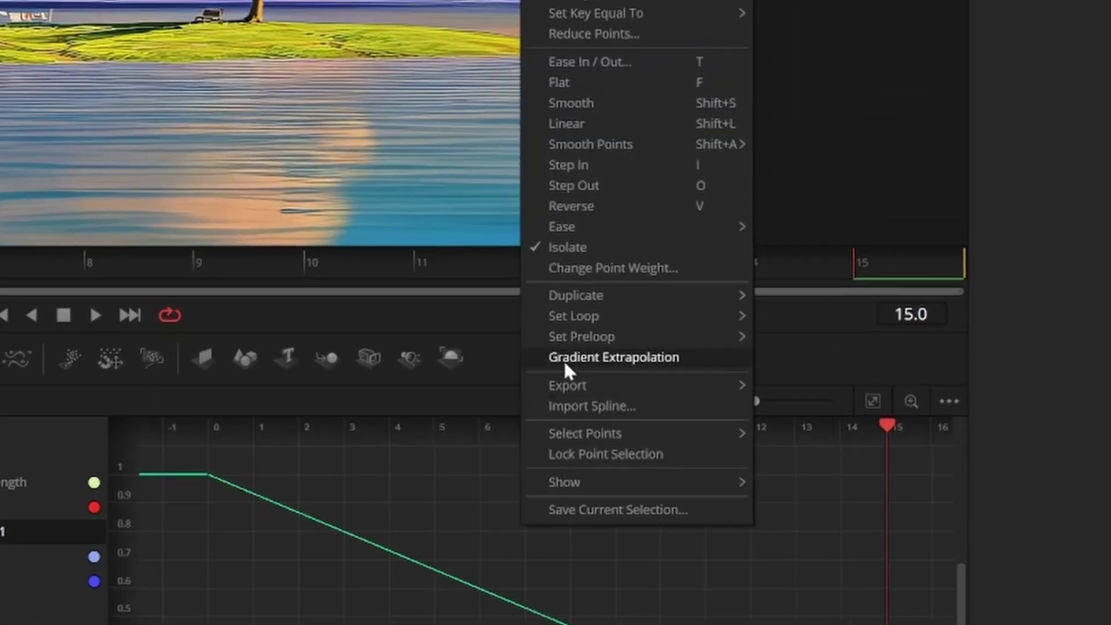
pyautogui.moveTo(573, 228)
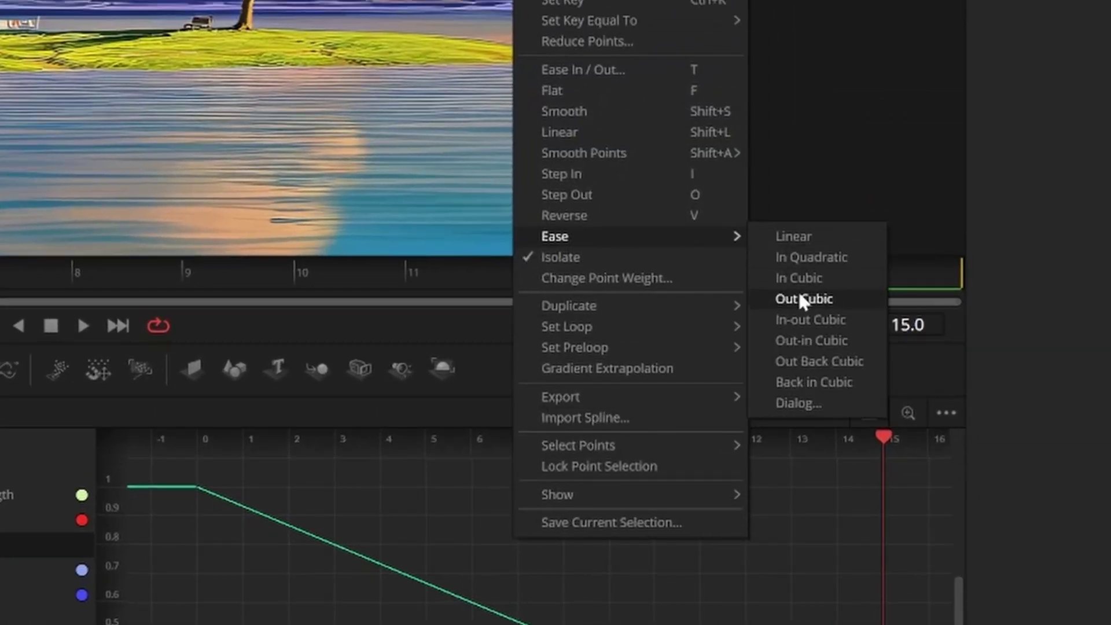
pyautogui.click(814, 290)
# Step: Steepen the start of the Speed and Overall Strength curves by pulling their first keyframes' easing handles closer to frame 0
pyautogui.moveTo(378, 624); pyautogui.dragTo(319, 624)
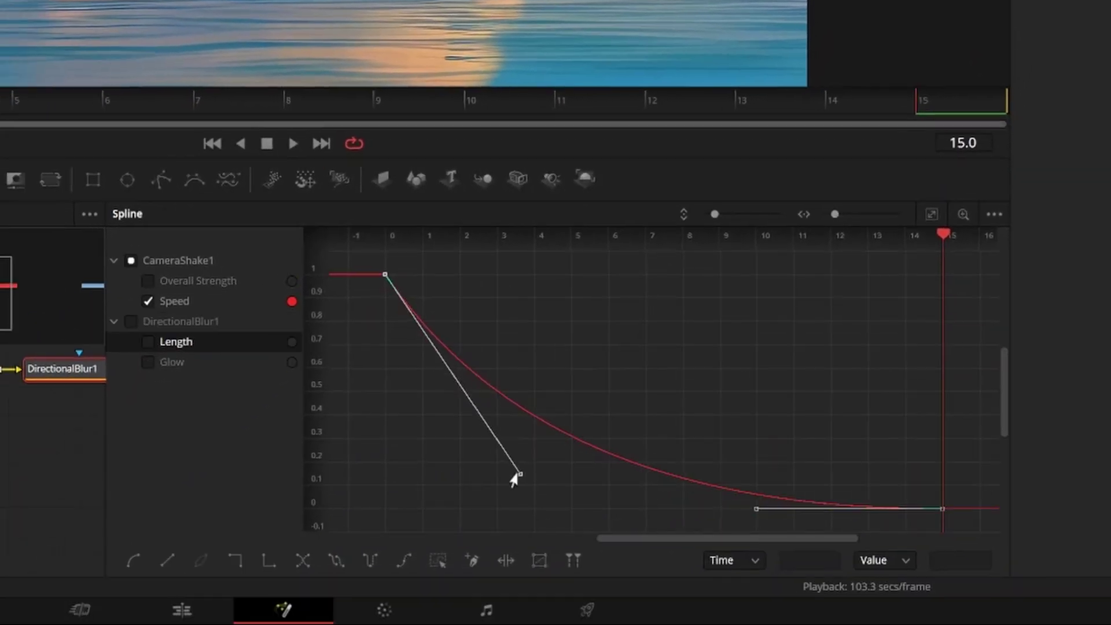
pyautogui.moveTo(460, 474); pyautogui.dragTo(450, 477)
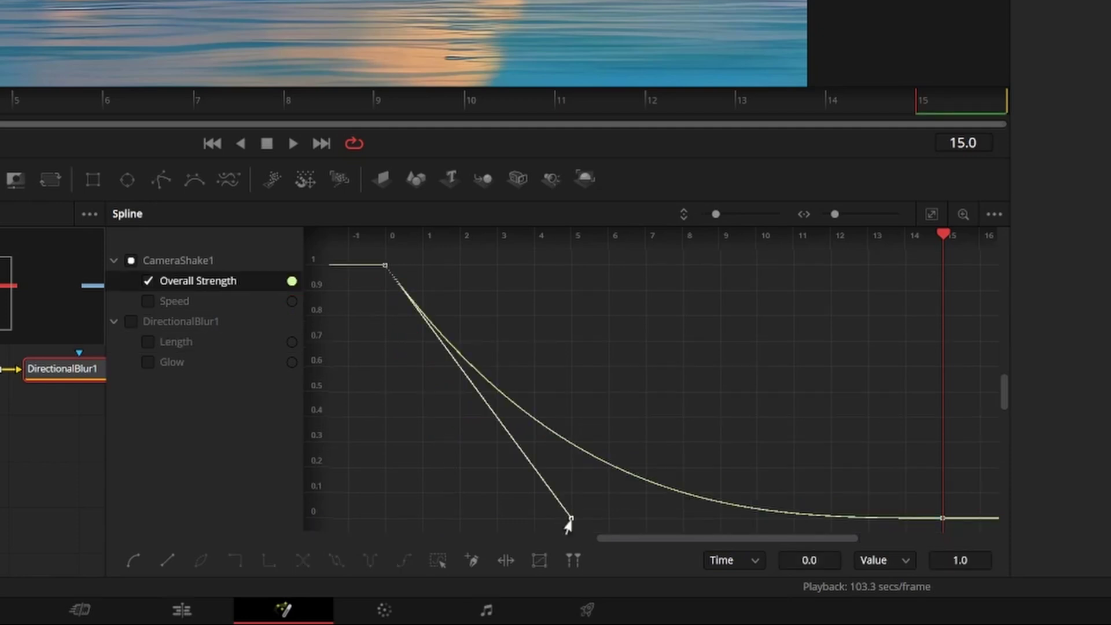
pyautogui.moveTo(563, 509); pyautogui.dragTo(437, 505)
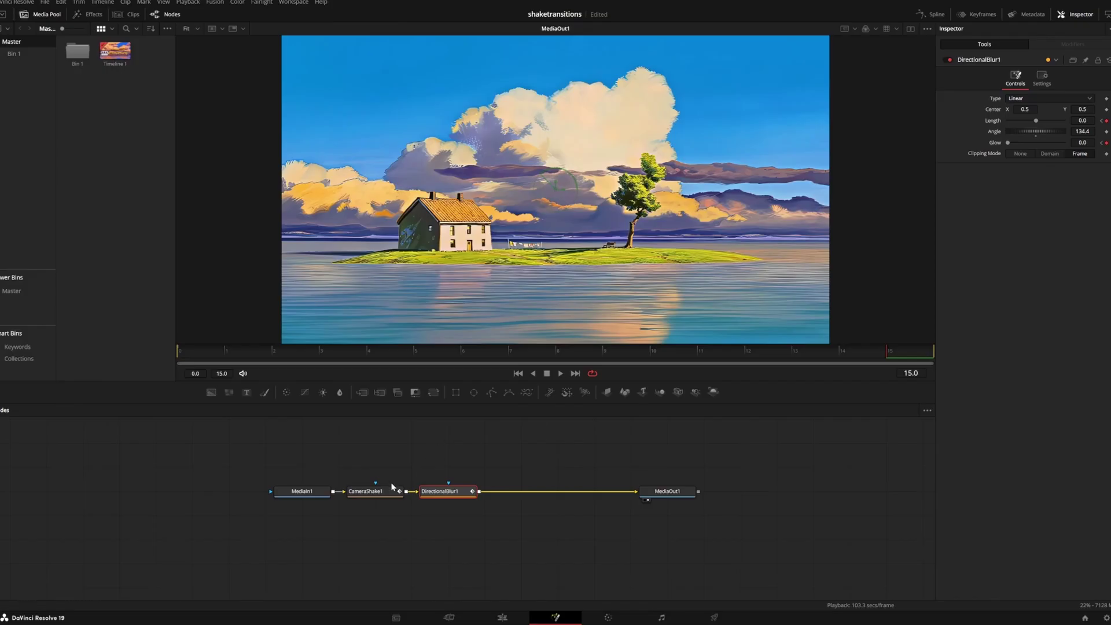
# Step: Enable Motion Blur in the settings of the CameraShake1 node
pyautogui.click(392, 487)
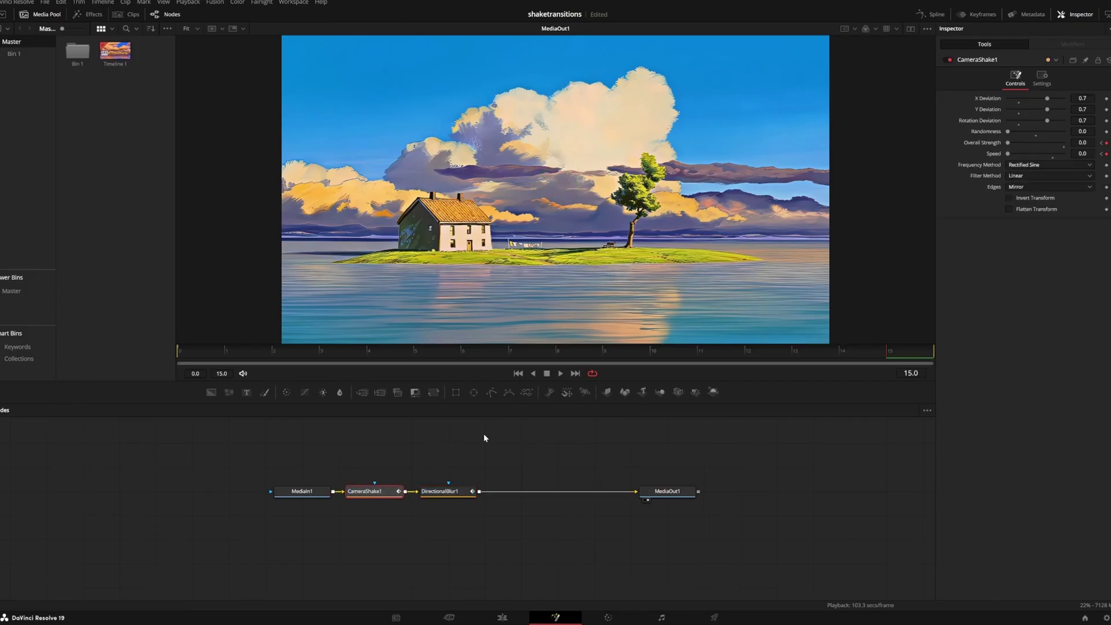
pyautogui.click(1042, 77)
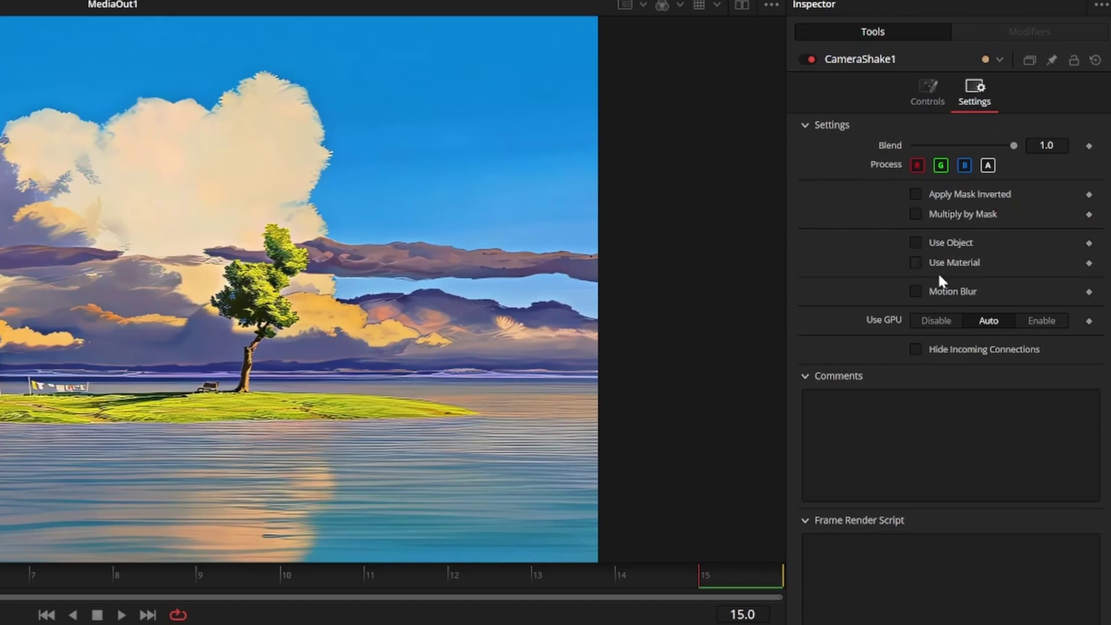
pyautogui.click(916, 291)
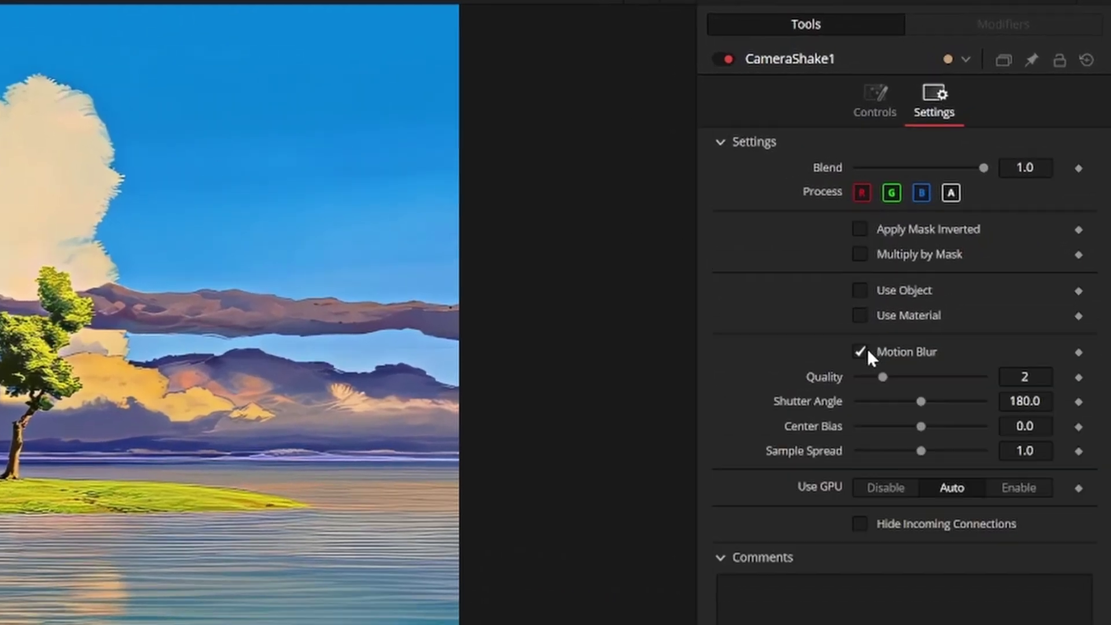
pyautogui.click(916, 291)
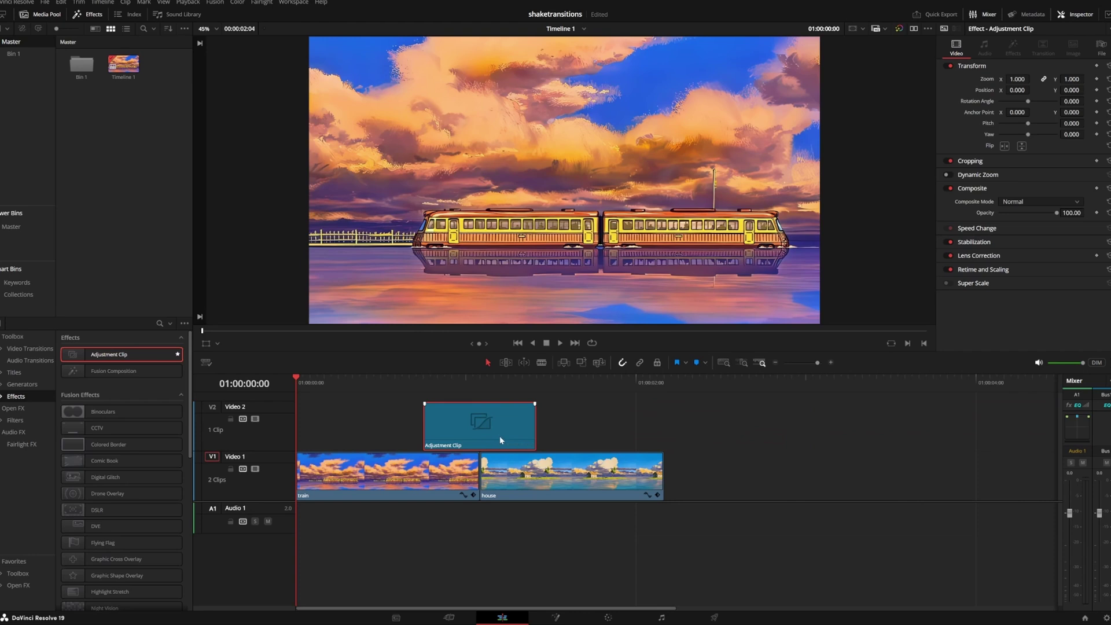
# Step: Move the playhead to the cut between train and house and open the adjustment clip centred over it in the Fusion page
pyautogui.click(479, 382)
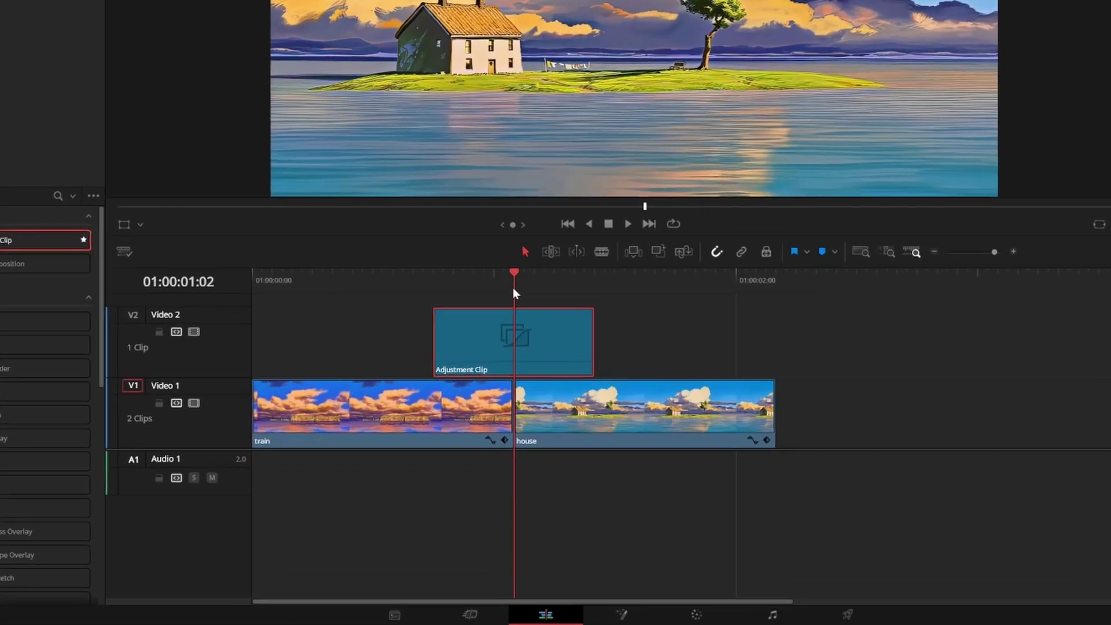
pyautogui.rightClick(483, 429)
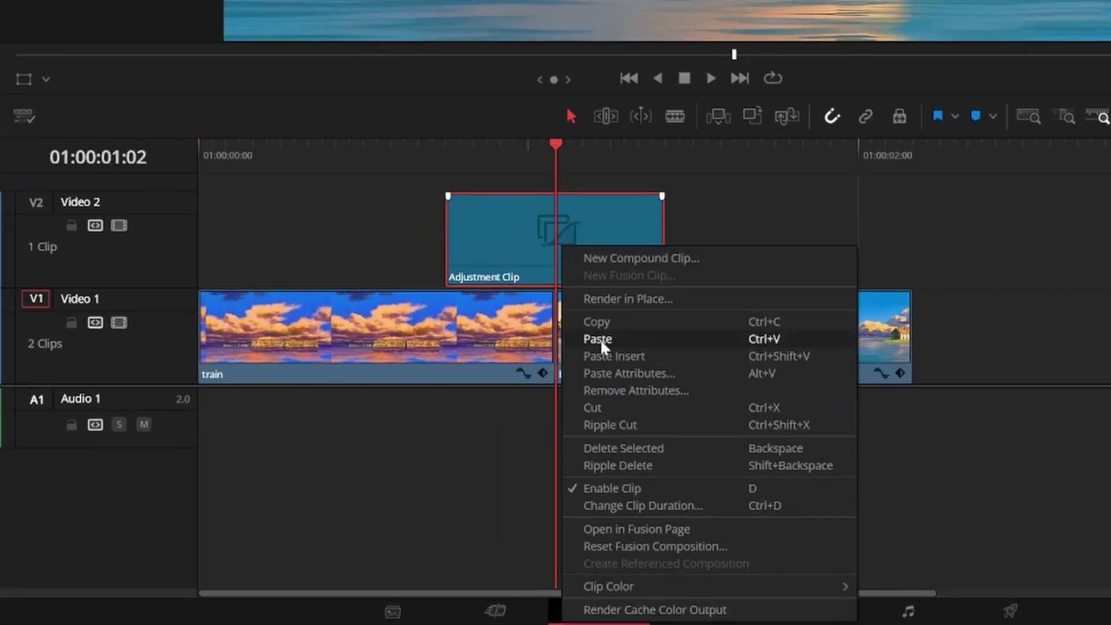
pyautogui.click(648, 526)
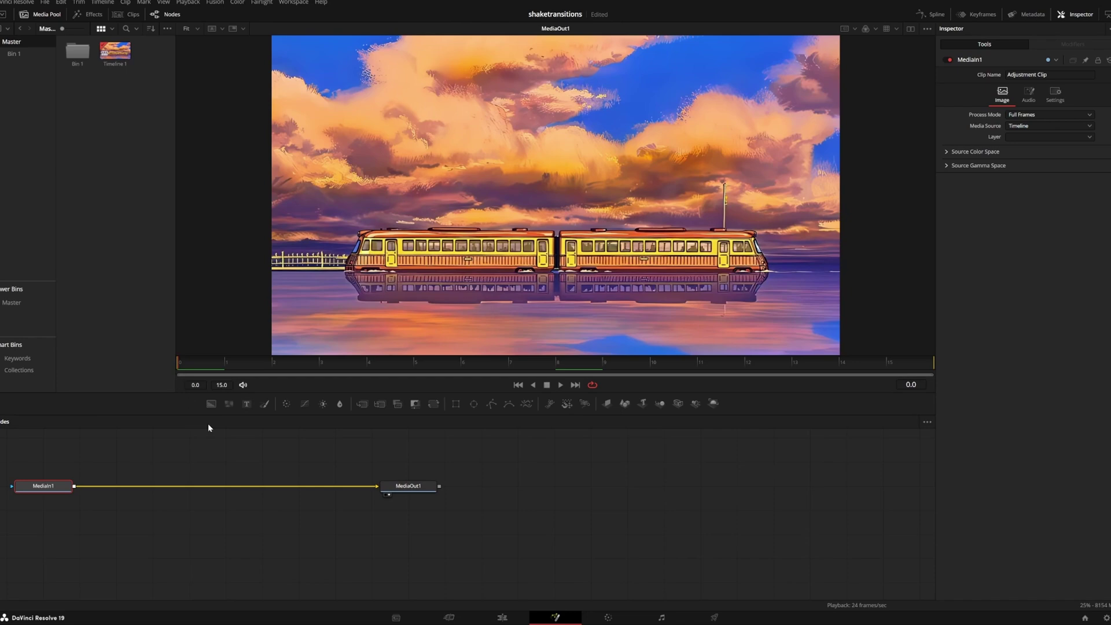
# Step: Add a Camera Shake node after MediaIn1 in the centred adjustment clip's composition
pyautogui.hotkey('shift', 'space')
pyautogui.write('dir')
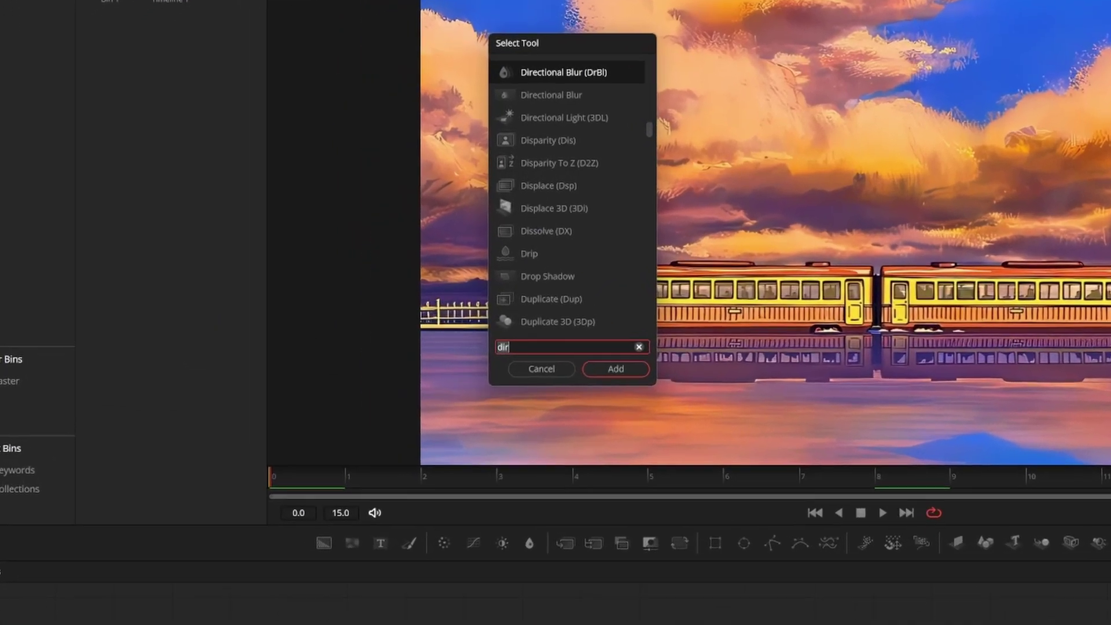
pyautogui.press('BackSpace')
pyautogui.press('BackSpace')
pyautogui.press('BackSpace')
pyautogui.write('csh')
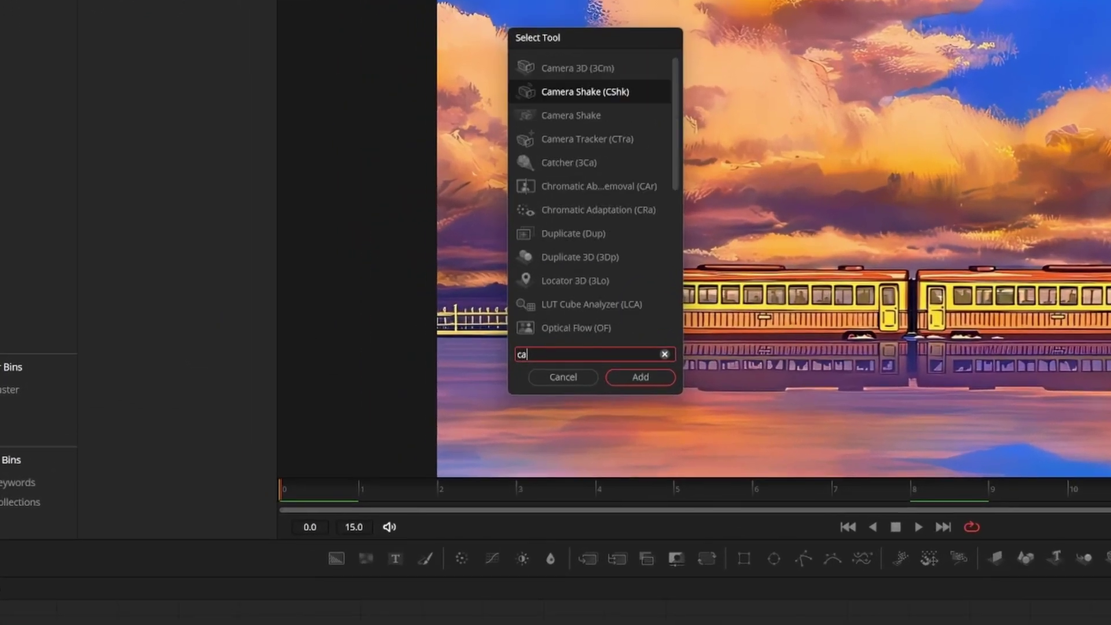
pyautogui.press('Return')
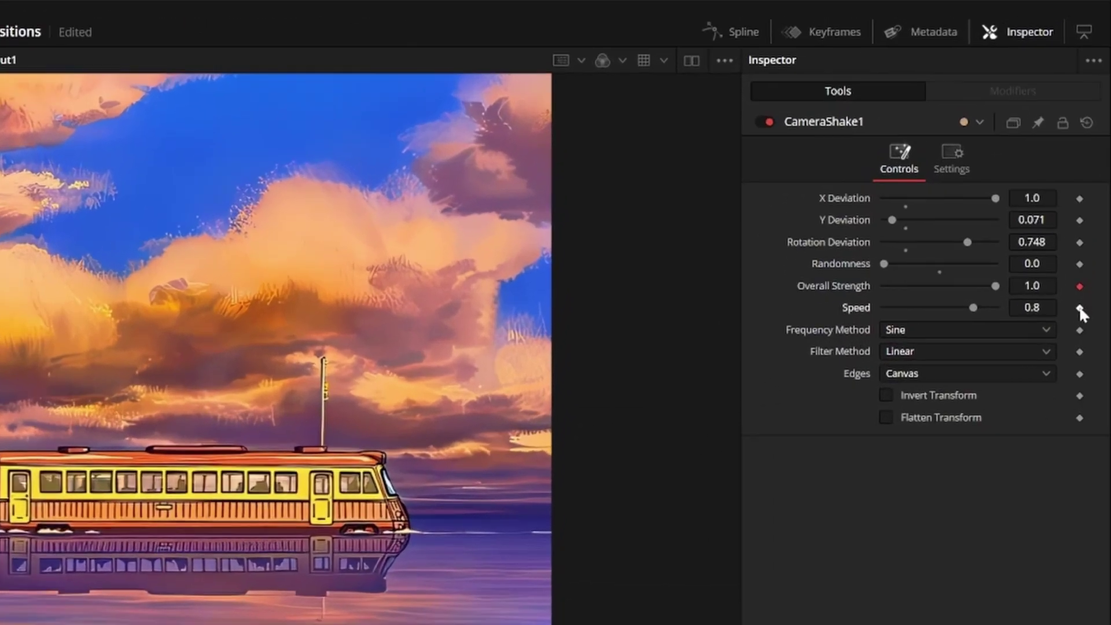
# Step: Set X Deviation to 1.0, Y Deviation to 0.071, Rotation Deviation to 0.748 and Randomness to 0.0 on CameraShake1
pyautogui.moveTo(996, 286); pyautogui.dragTo(878, 288)
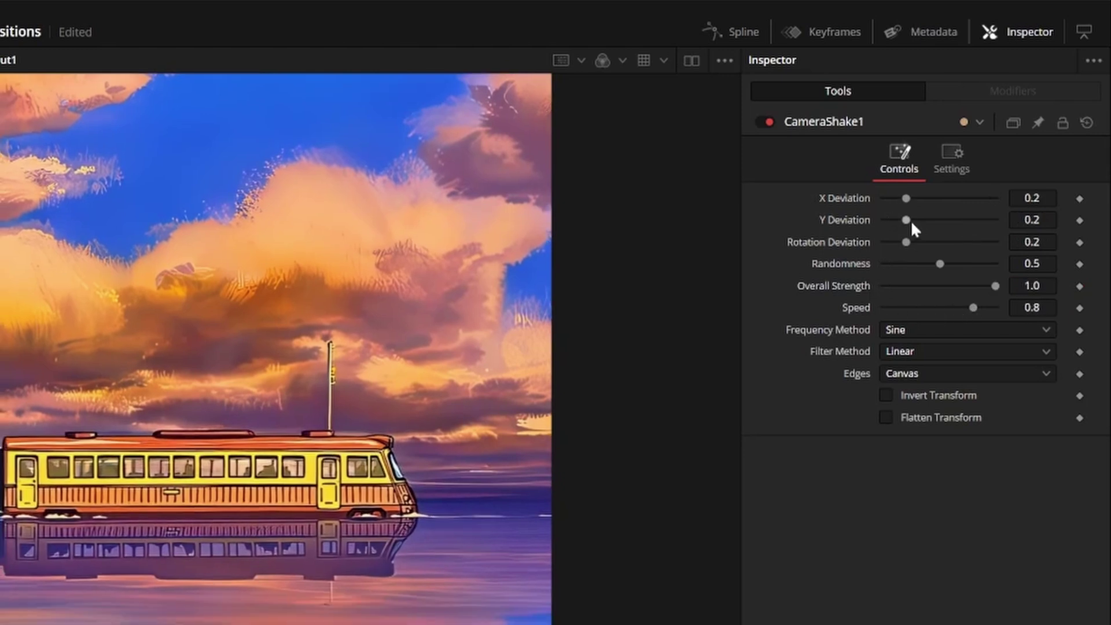
pyautogui.moveTo(907, 199); pyautogui.dragTo(1014, 203)
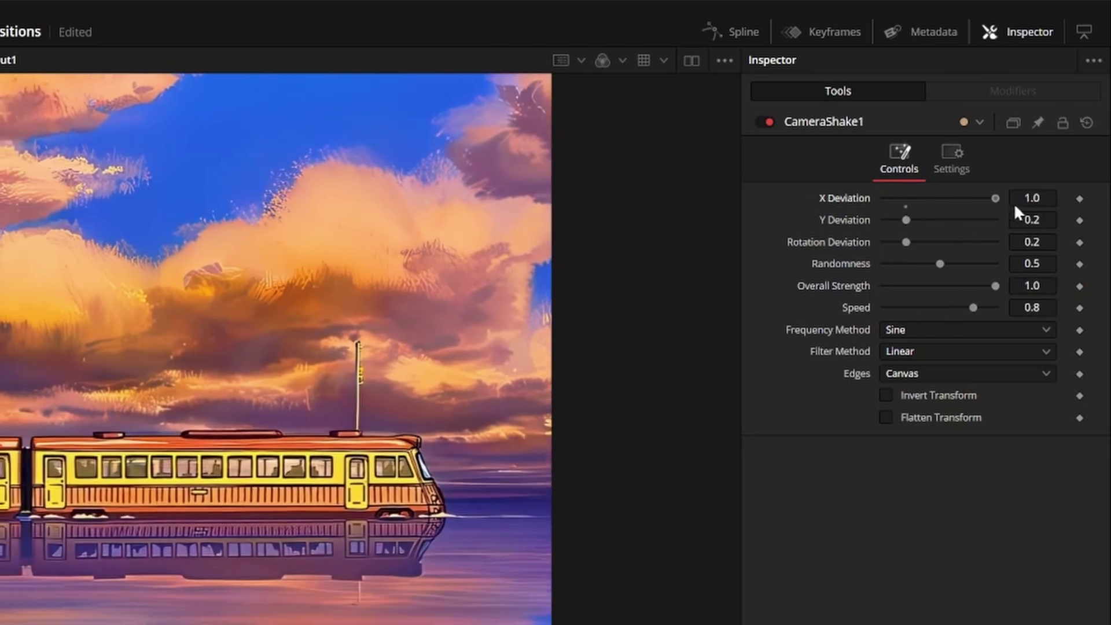
pyautogui.moveTo(907, 220); pyautogui.dragTo(870, 279)
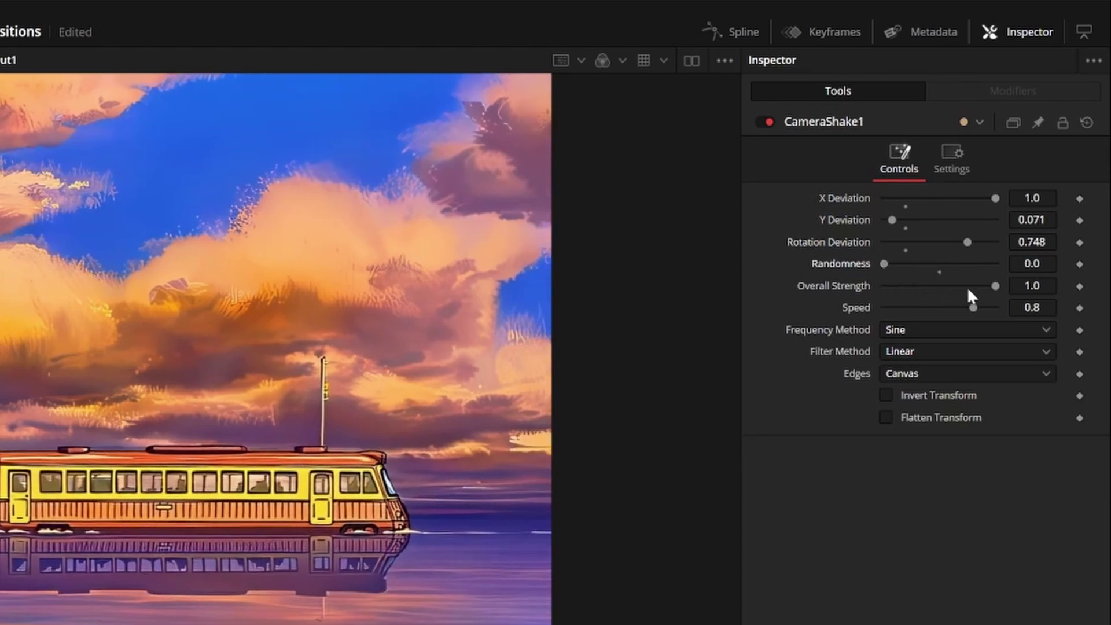
# Step: Keyframe the Overall Strength and Speed of CameraShake1 at frame 0 with both values at 0.0
pyautogui.click(1081, 286)
pyautogui.moveTo(996, 286); pyautogui.dragTo(884, 286)
pyautogui.click(1081, 307)
pyautogui.moveTo(974, 307); pyautogui.dragTo(875, 327)
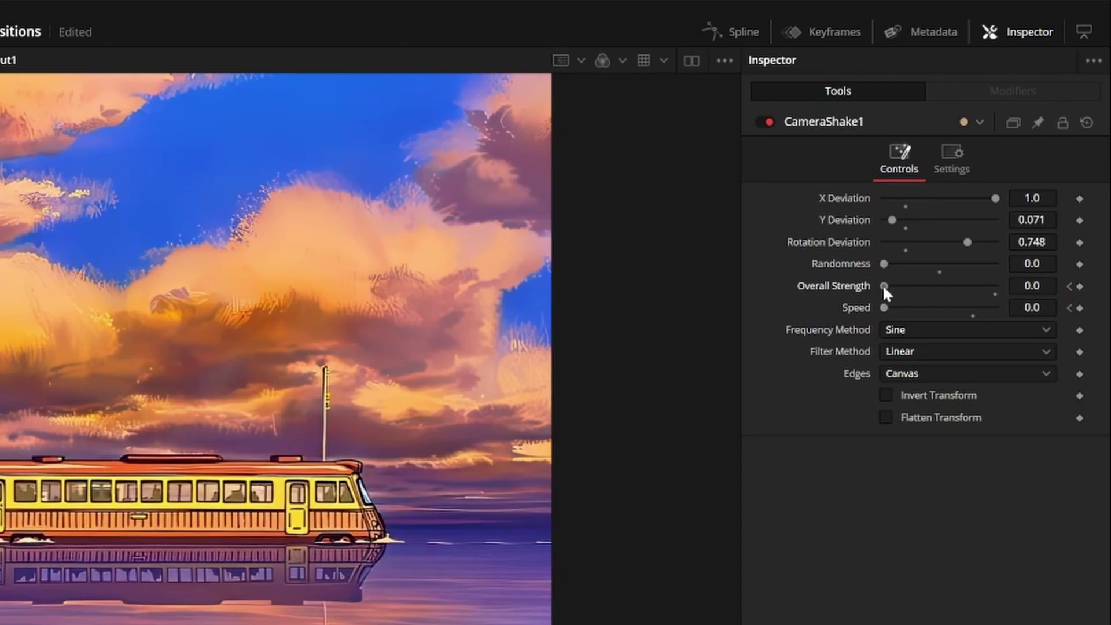
# Step: Raise Overall Strength to 0.394 and Speed to 0.748 at frame 7, and set CameraShake1's Edges to Mirror
pyautogui.moveTo(884, 288); pyautogui.dragTo(973, 319)
pyautogui.click(939, 376)
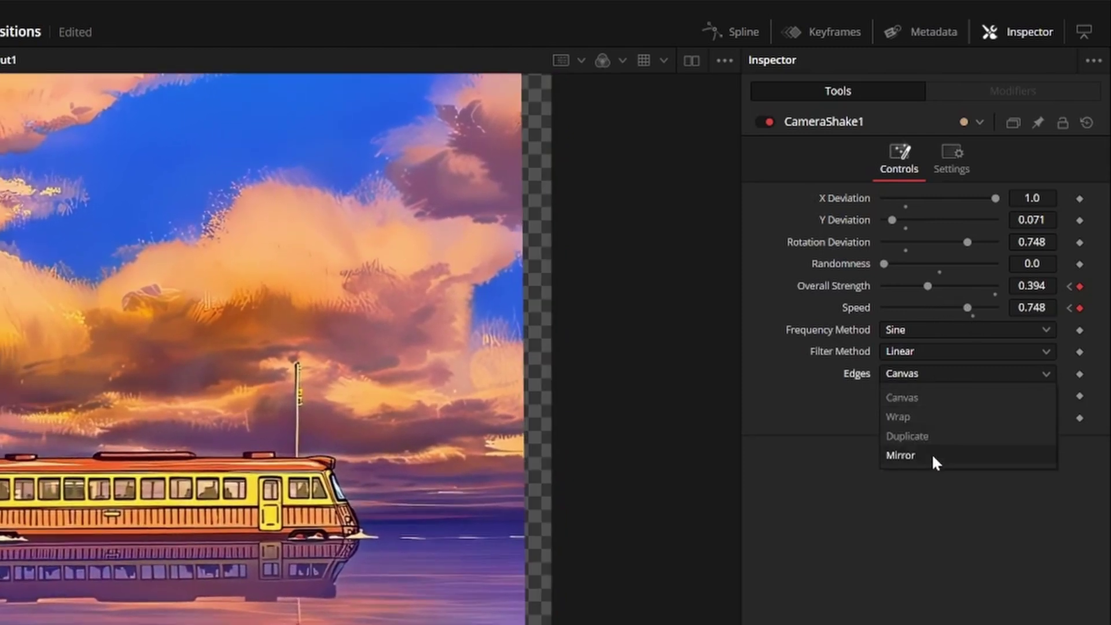
pyautogui.click(937, 456)
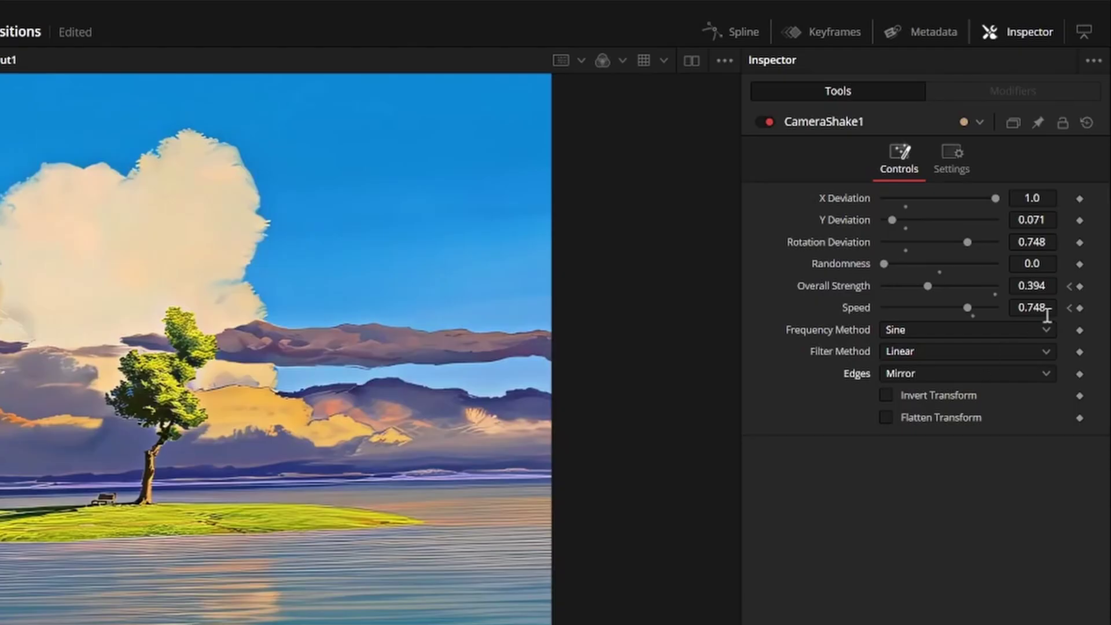
# Step: Hold Overall Strength and Speed with keyframes at frame 8 and bring both down to 0.0 at frame 15
pyautogui.click(1080, 286)
pyautogui.click(1080, 308)
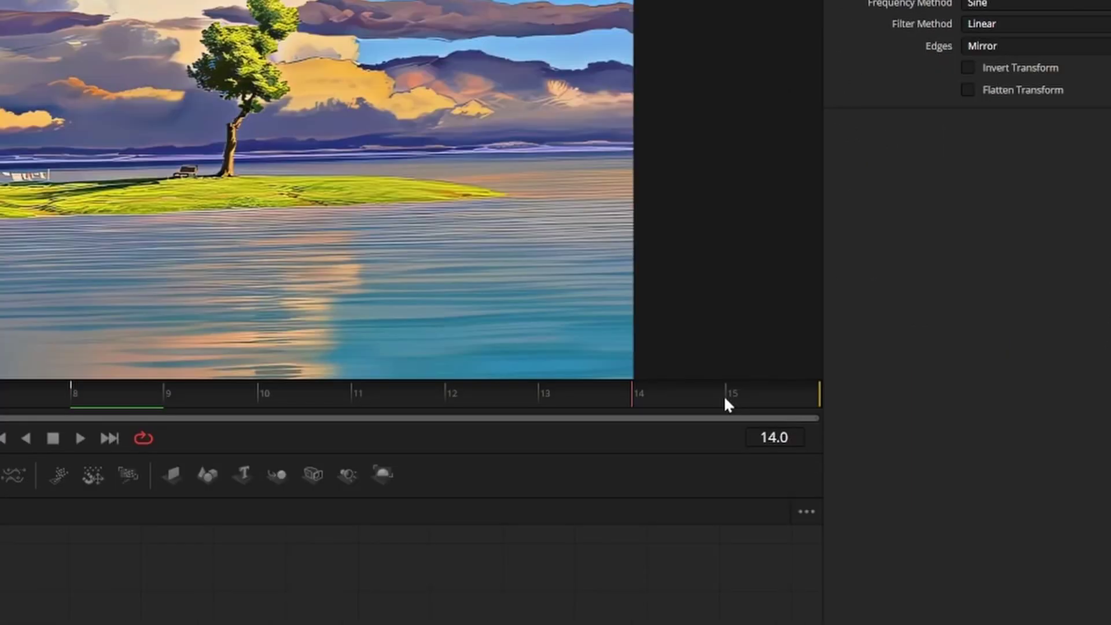
pyautogui.moveTo(724, 402); pyautogui.dragTo(759, 401)
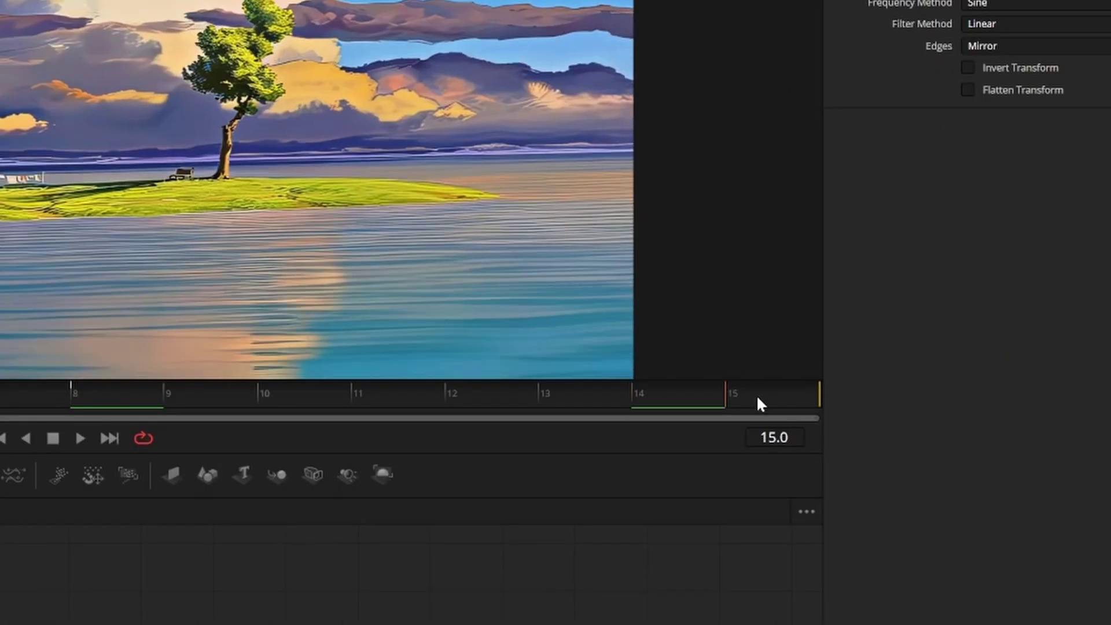
pyautogui.moveTo(967, 308); pyautogui.dragTo(883, 287)
# Step: Add a Directional Blur node after CameraShake1 in the composition
pyautogui.hotkey('shift', 'space')
pyautogui.write('di')
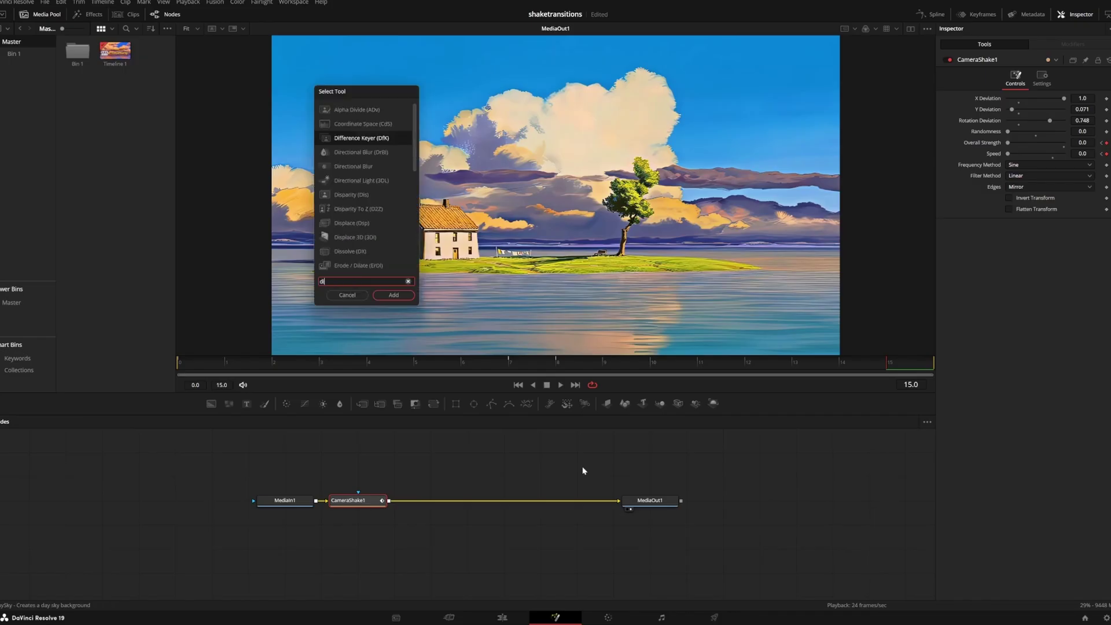
pyautogui.write('r')
pyautogui.press('Return')
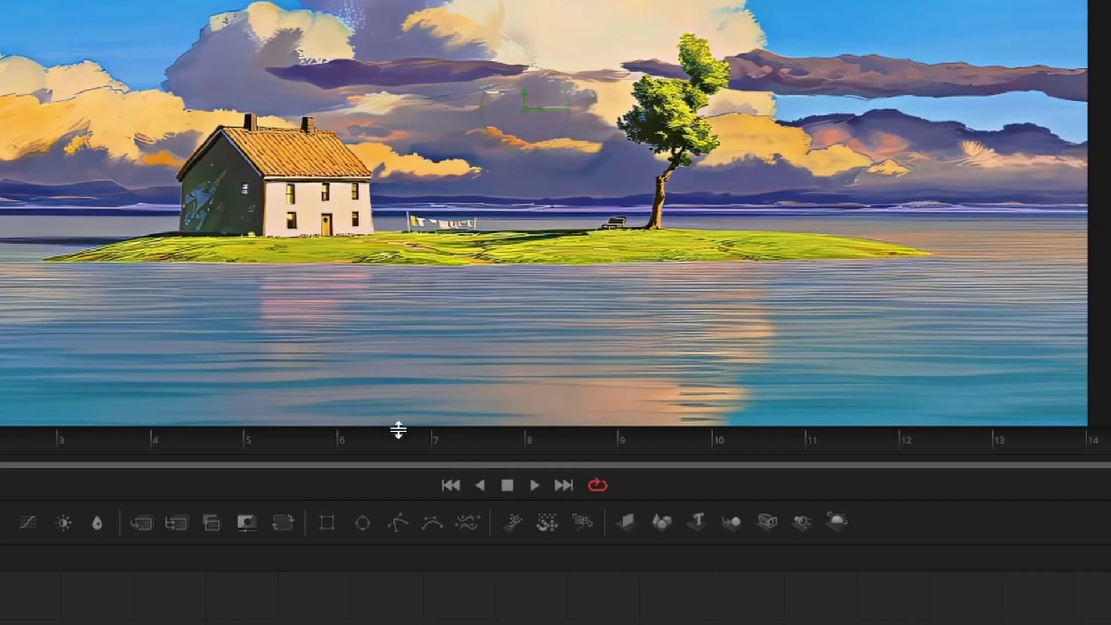
# Step: Keyframe DirectionalBlur1's Glow at 0.0 on frame 5, and raise Length to about 0.1 and Glow to about 0.15 at frame 7
pyautogui.click(251, 443)
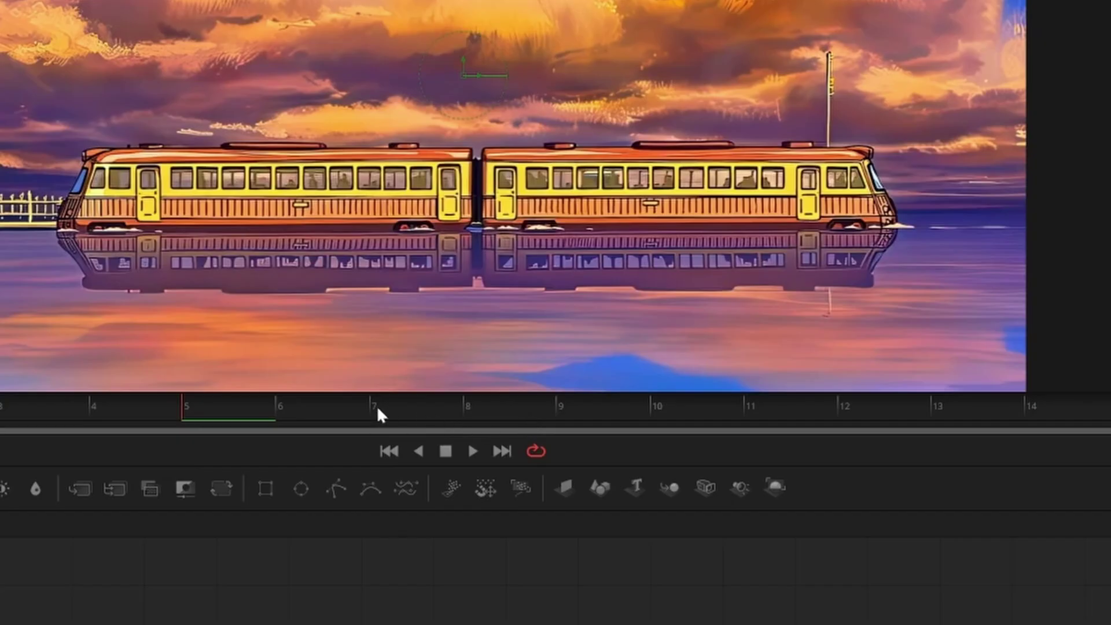
pyautogui.click(166, 561)
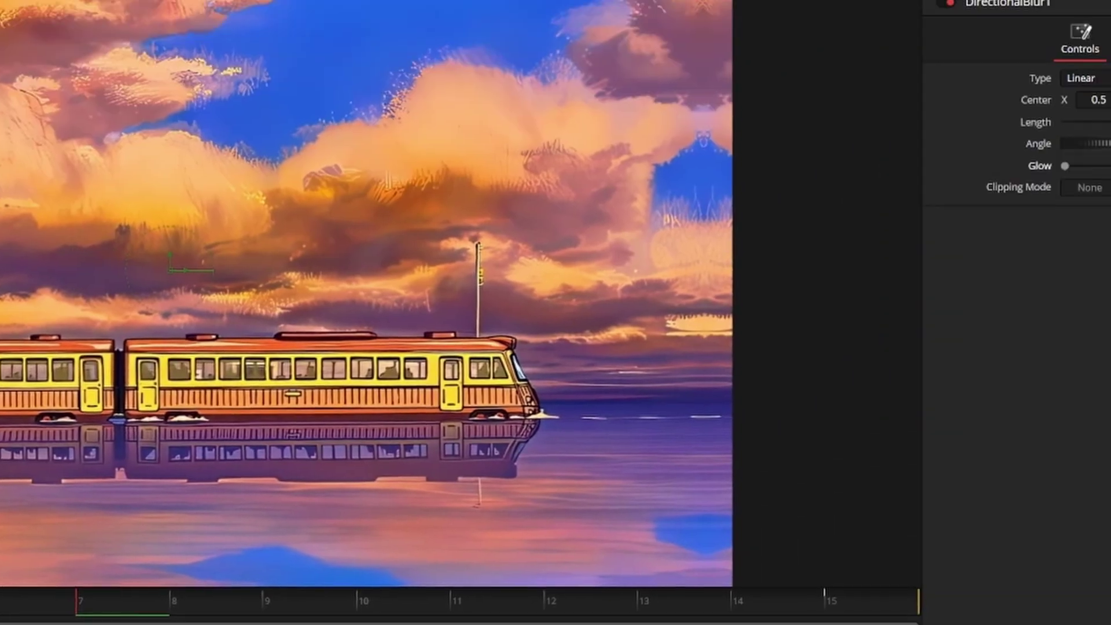
pyautogui.moveTo(1054, 116); pyautogui.dragTo(1062, 117)
pyautogui.moveTo(976, 242); pyautogui.dragTo(1013, 242)
pyautogui.moveTo(886, 286); pyautogui.dragTo(904, 289)
# Step: Keyframe Length at about 0.09 on frame 8, and return Glow to 0.0 at frame 9 and Length to 0.0 at frame 15
pyautogui.click(502, 383)
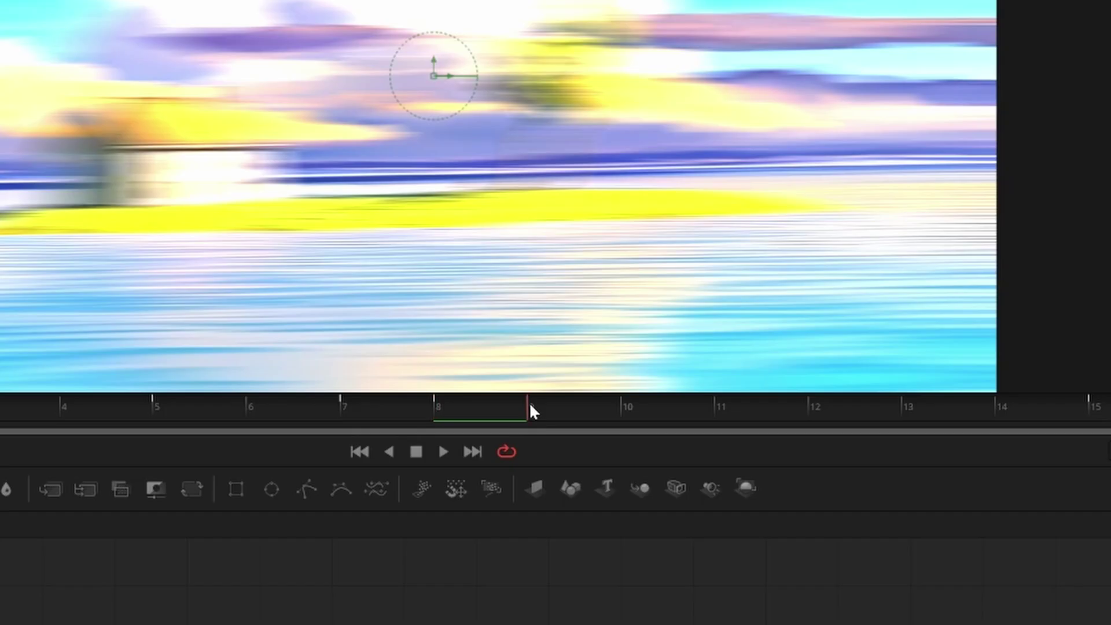
pyautogui.click(529, 402)
pyautogui.moveTo(902, 285); pyautogui.dragTo(881, 286)
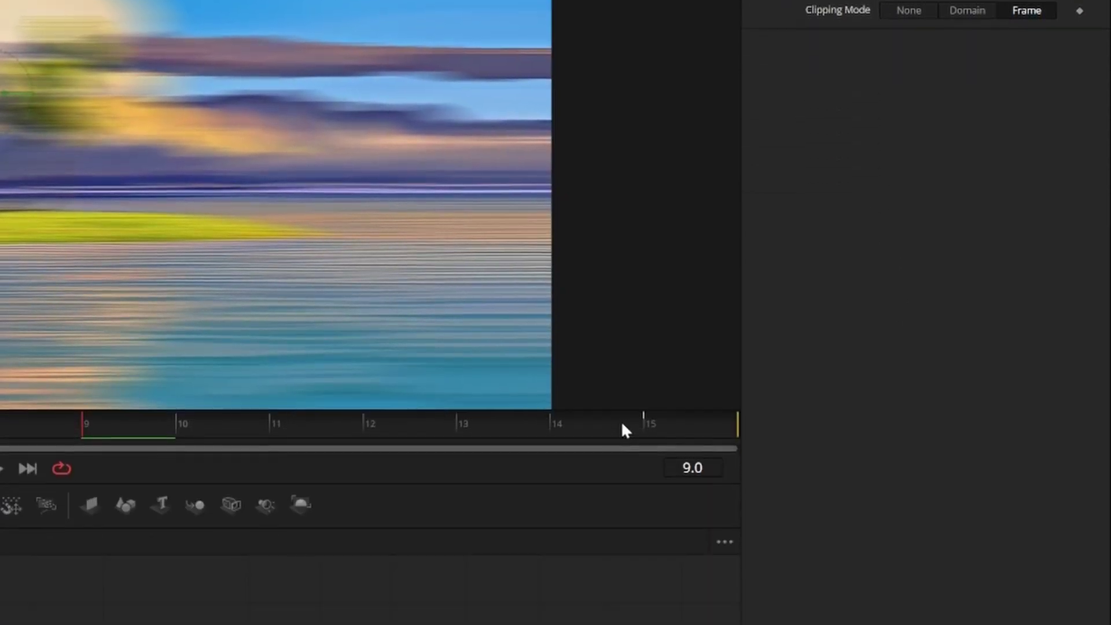
pyautogui.moveTo(628, 372); pyautogui.dragTo(648, 373)
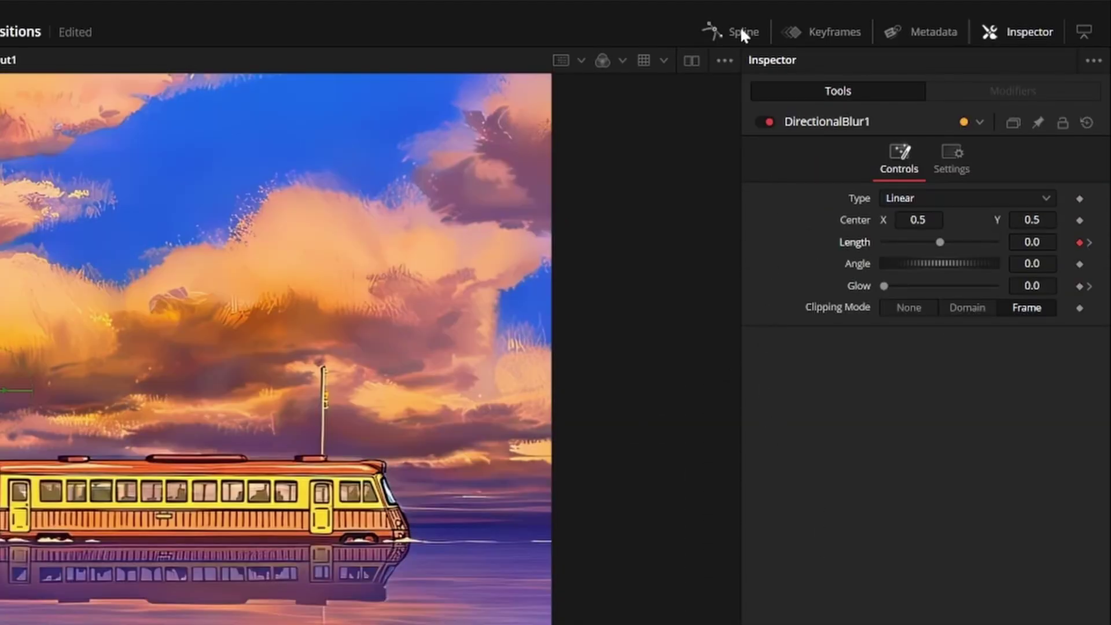
# Step: Show all CameraShake1 and DirectionalBlur1 curves in the Spline editor and smooth all their keyframes
pyautogui.click(741, 32)
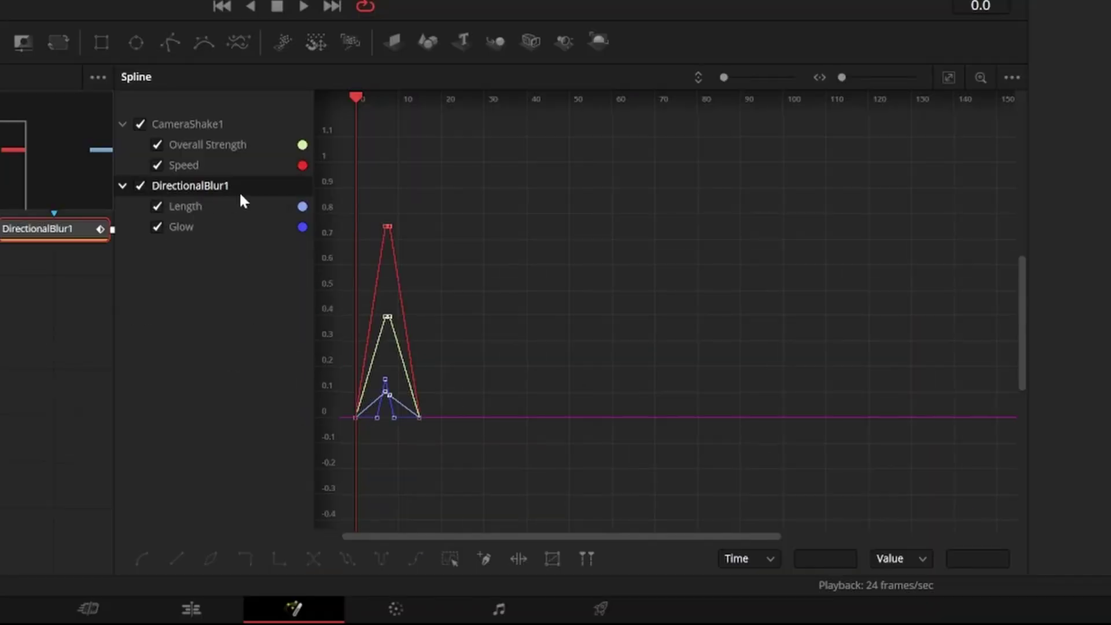
pyautogui.click(817, 353)
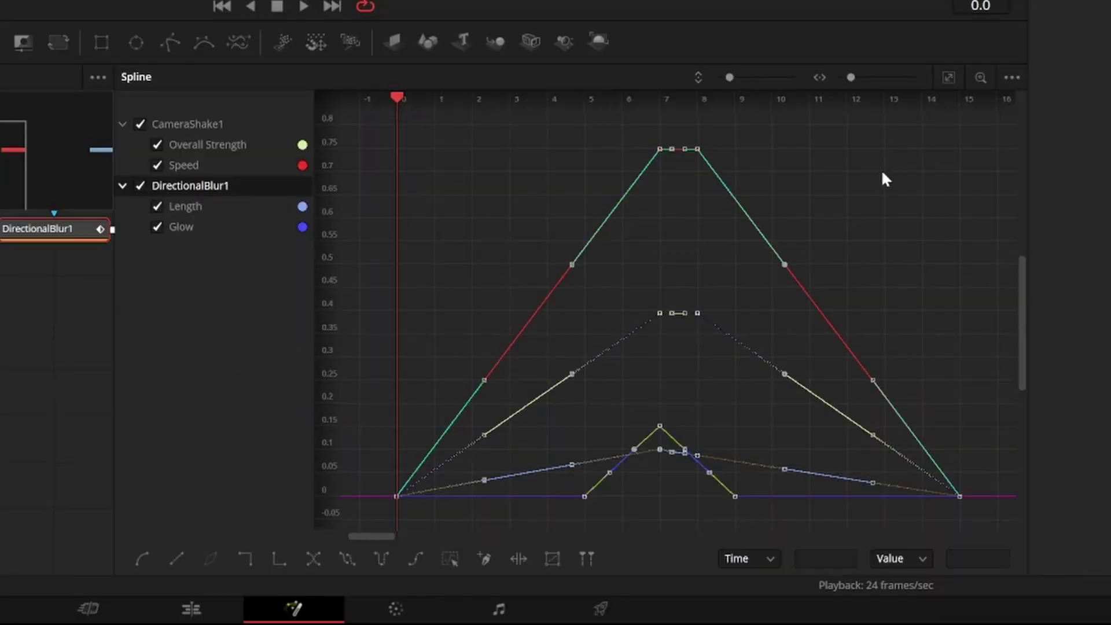
pyautogui.press('s')
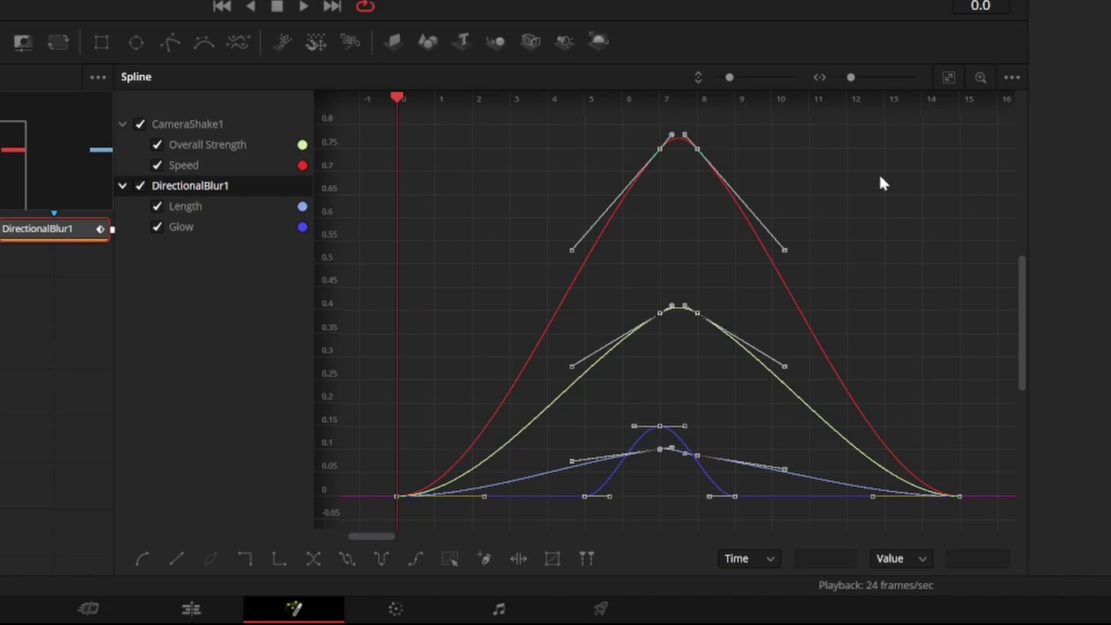
# Step: Lengthen the Speed curve's outer easing handles inward to about frames 4.6 and 10, and isolate the Overall Strength curve to ease its end keyframes
pyautogui.moveTo(479, 498); pyautogui.dragTo(567, 511)
pyautogui.moveTo(871, 497); pyautogui.dragTo(771, 498)
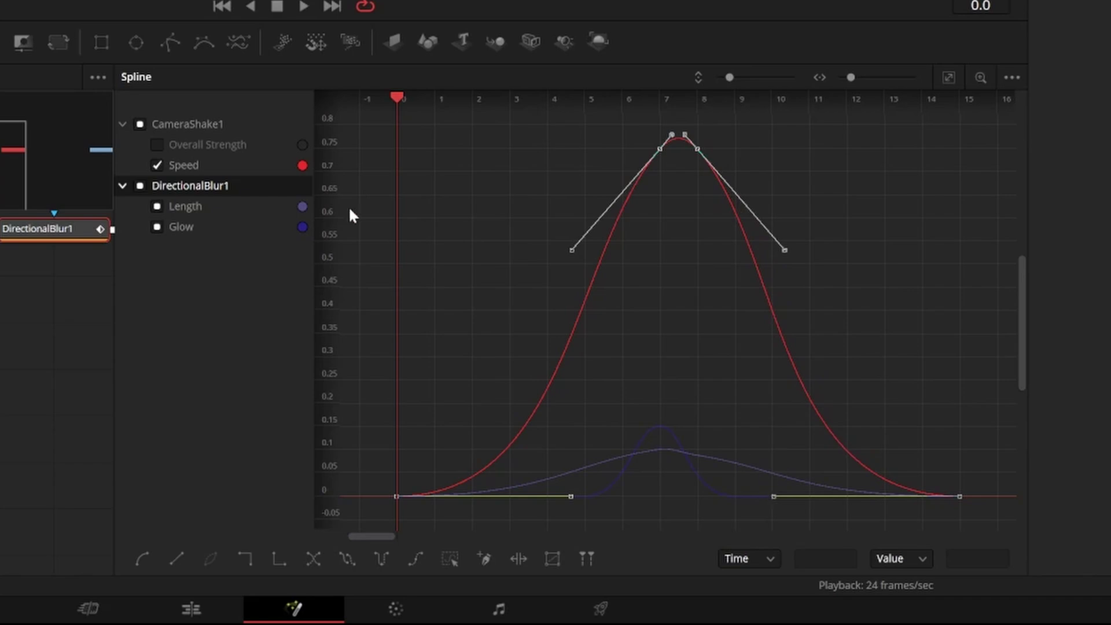
pyautogui.click(158, 144)
pyautogui.click(156, 164)
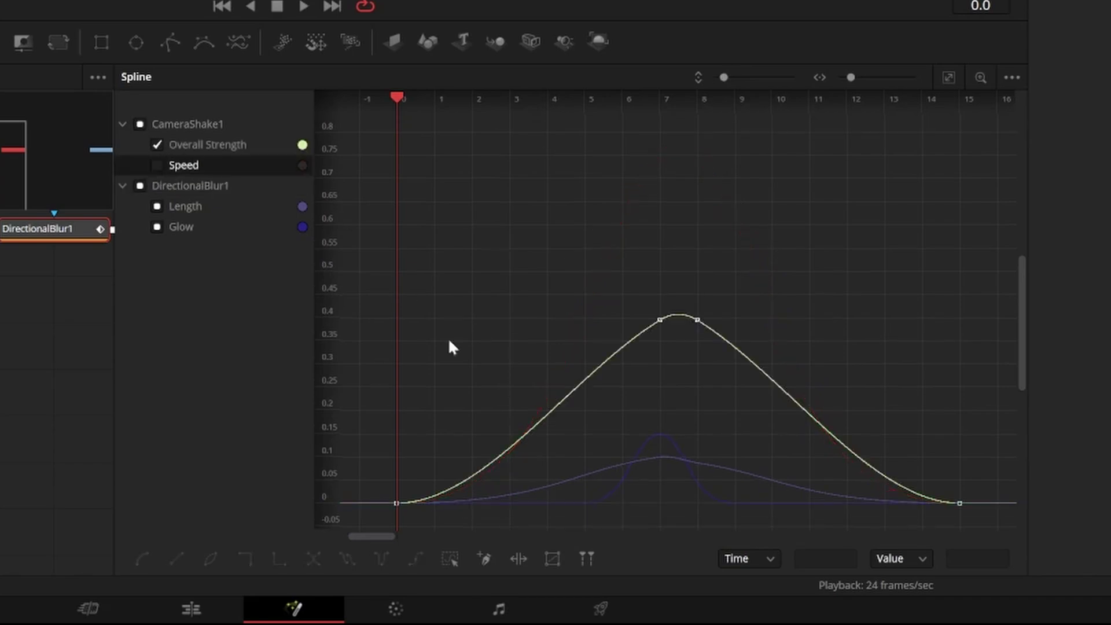
pyautogui.click(389, 502)
pyautogui.click(929, 13)
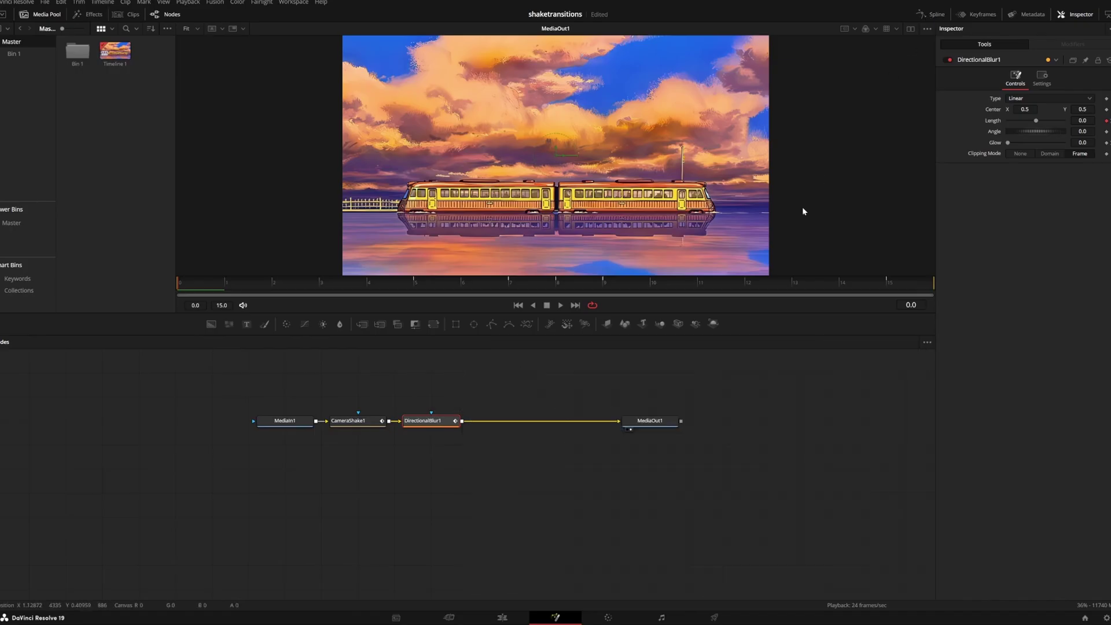
# Step: Enable Motion Blur for CameraShake1 in the centred adjustment clip's composition
pyautogui.click(356, 421)
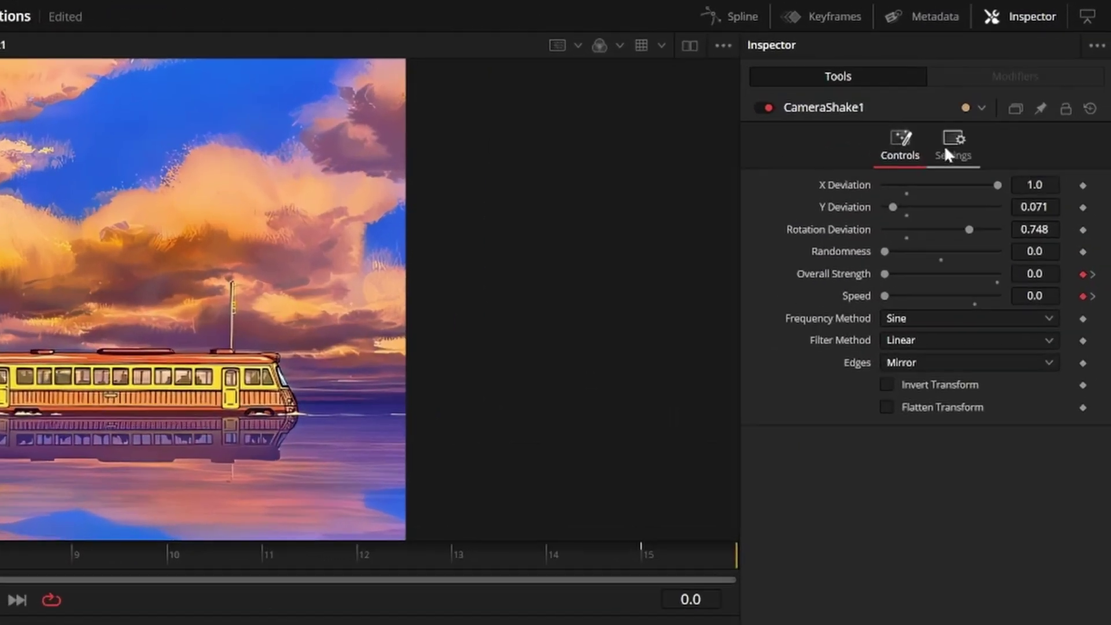
pyautogui.click(949, 151)
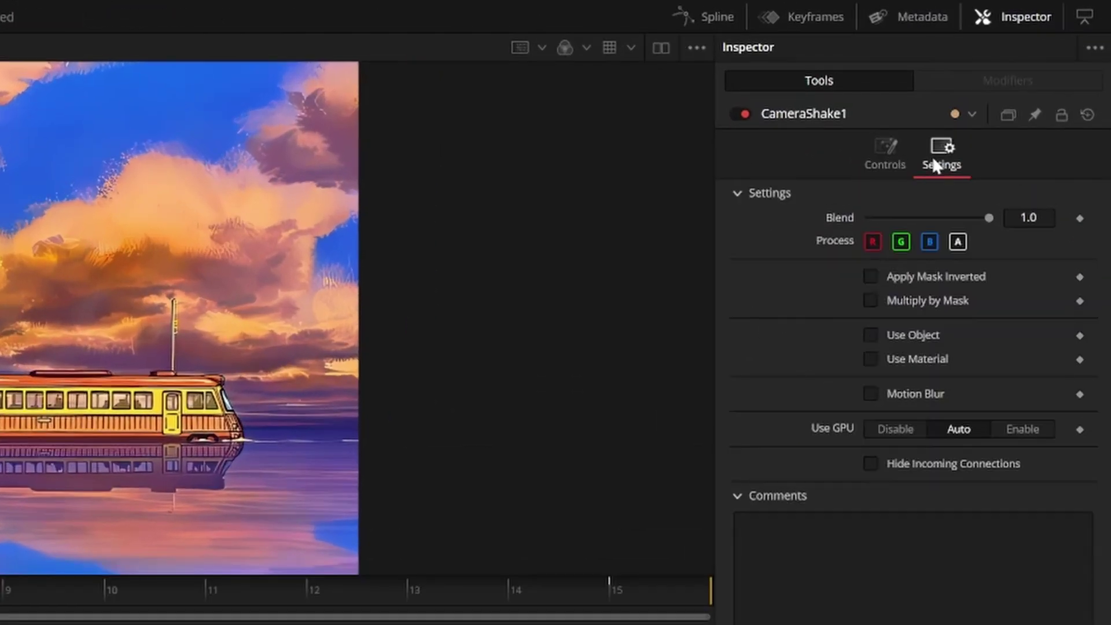
pyautogui.click(870, 395)
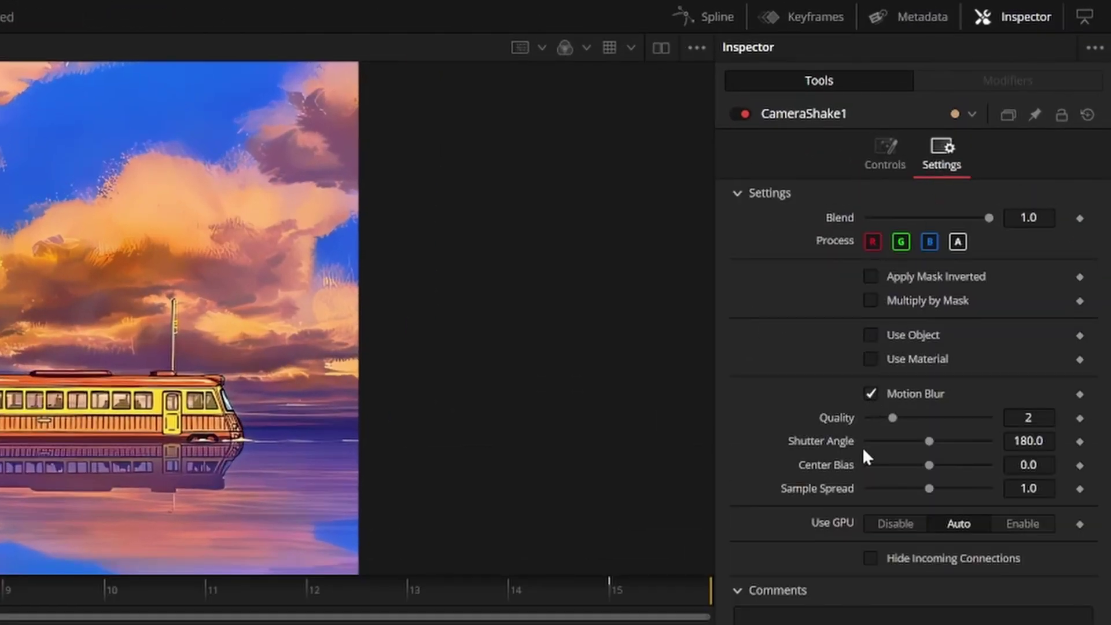